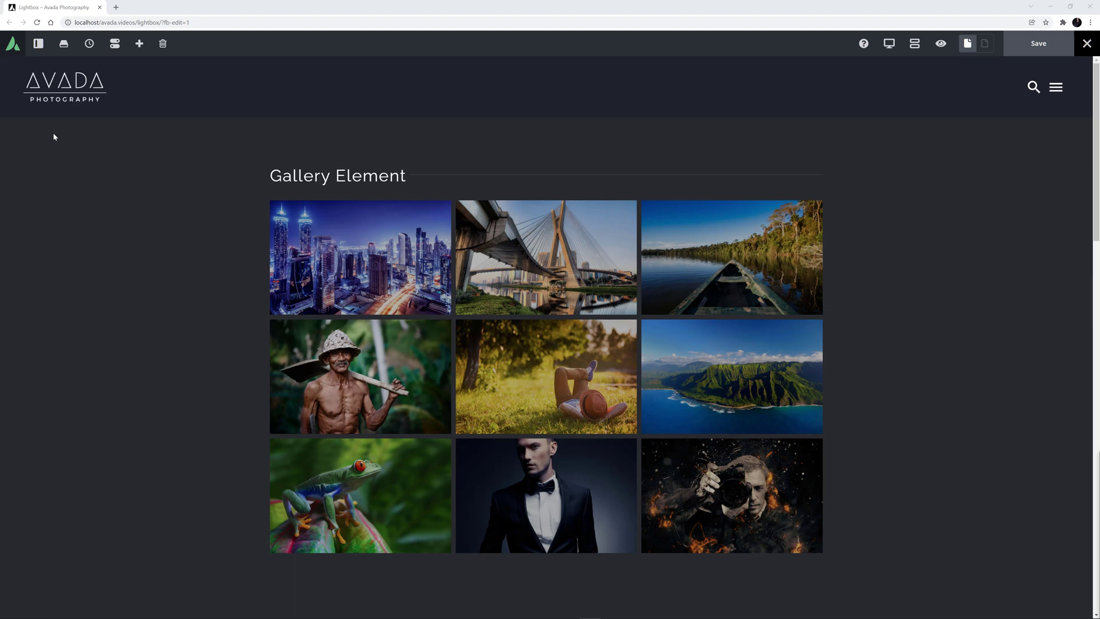
# Step: Show the global Lightbox options: lightbox enabled, Metro Black skin, thumbnails at Bottom
pyautogui.click(39, 43)
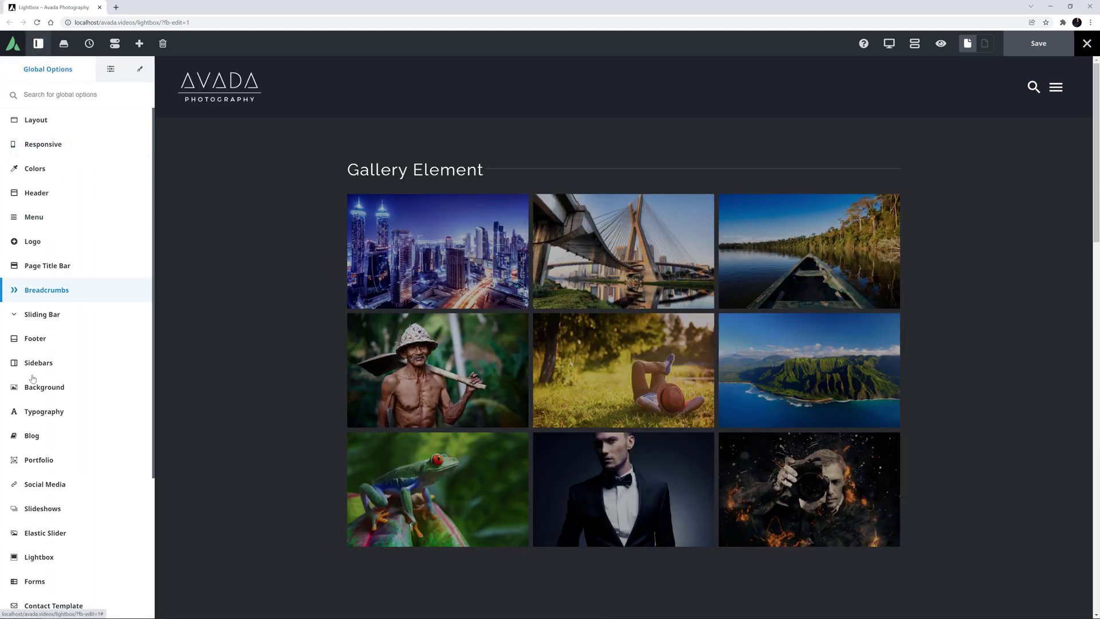
pyautogui.click(38, 567)
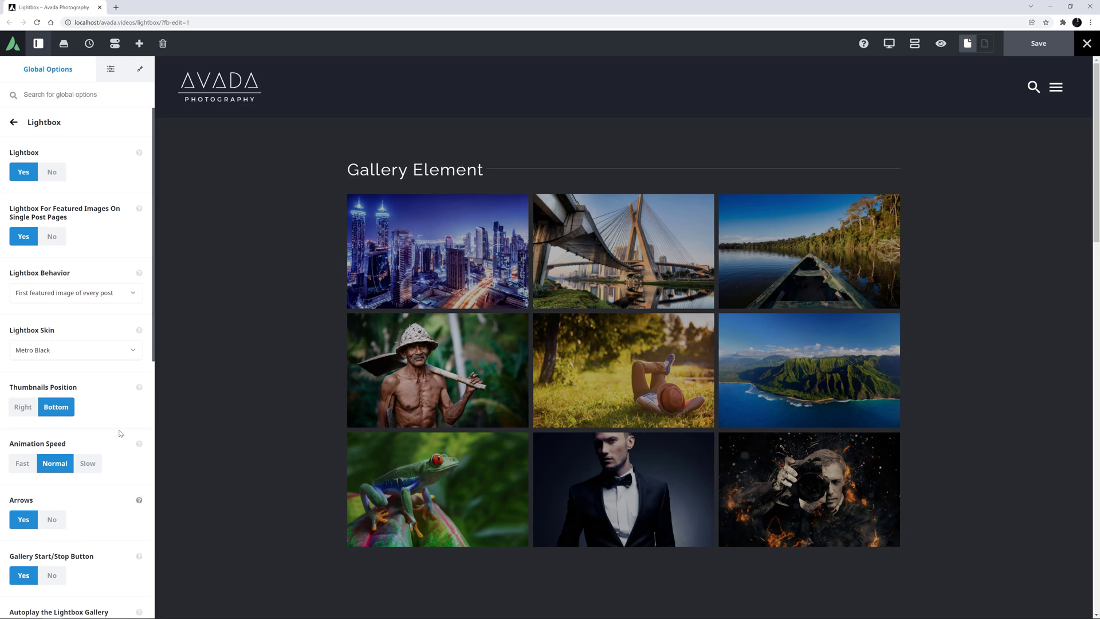
pyautogui.click(119, 292)
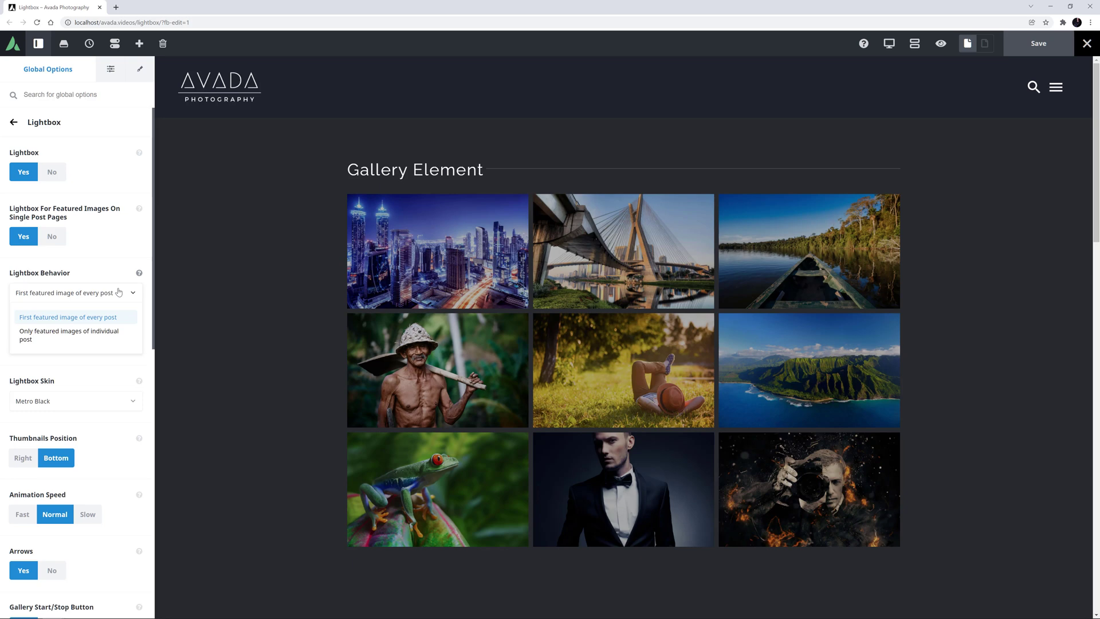
pyautogui.click(118, 292)
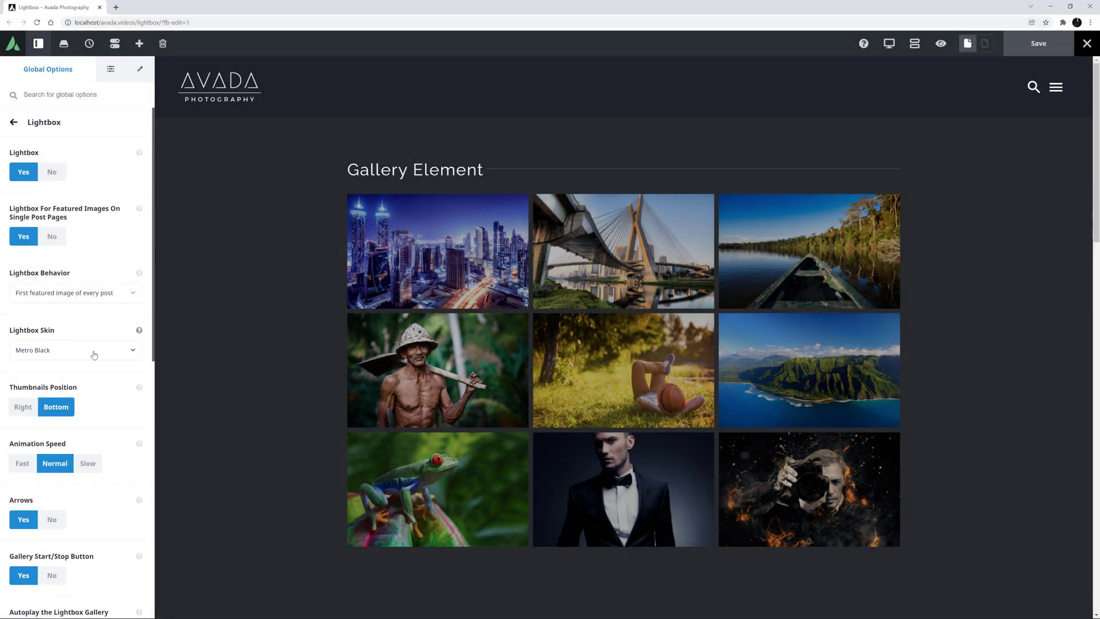
pyautogui.click(94, 354)
pyautogui.scroll(-1, 93, 397)
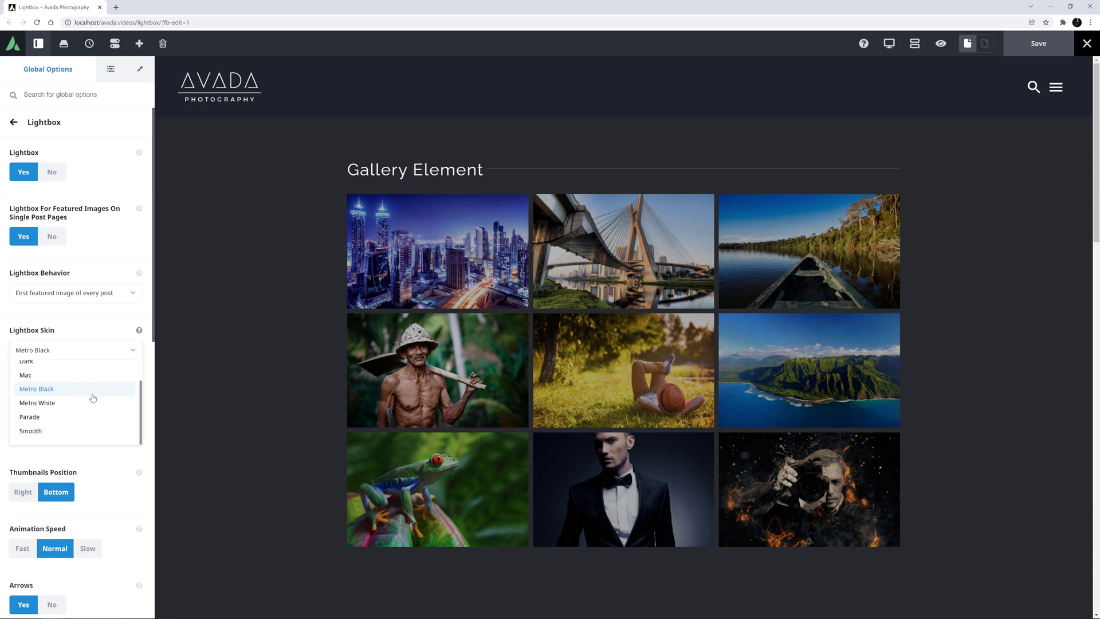
pyautogui.scroll(1, 91, 389)
pyautogui.click(103, 350)
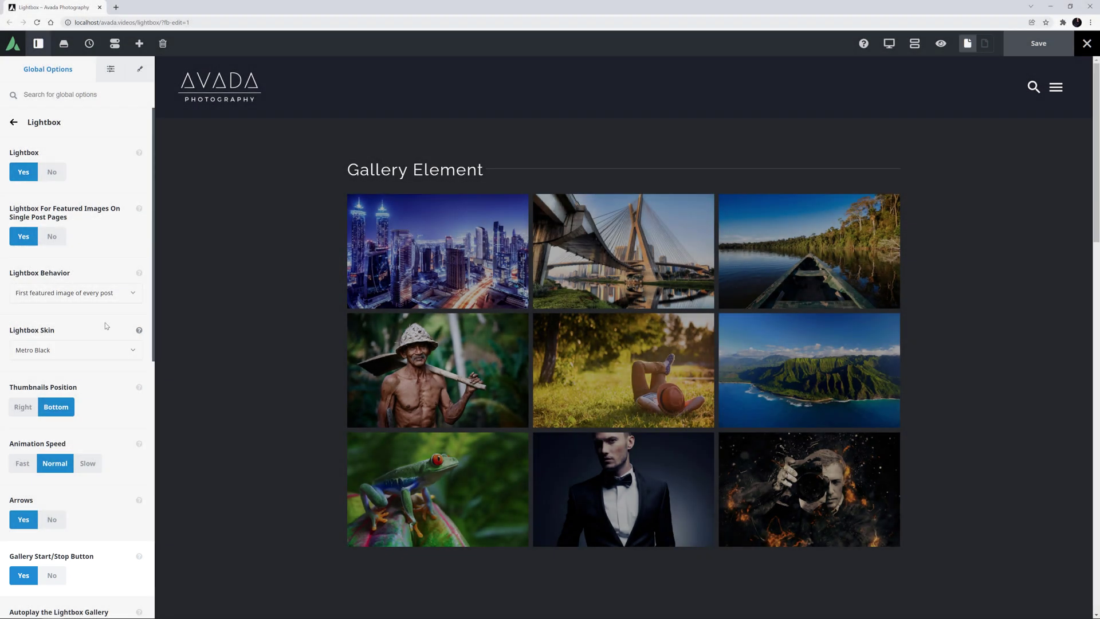
# Step: Set the global lightbox Title and Caption options to Yes
pyautogui.scroll(-1, 99, 335)
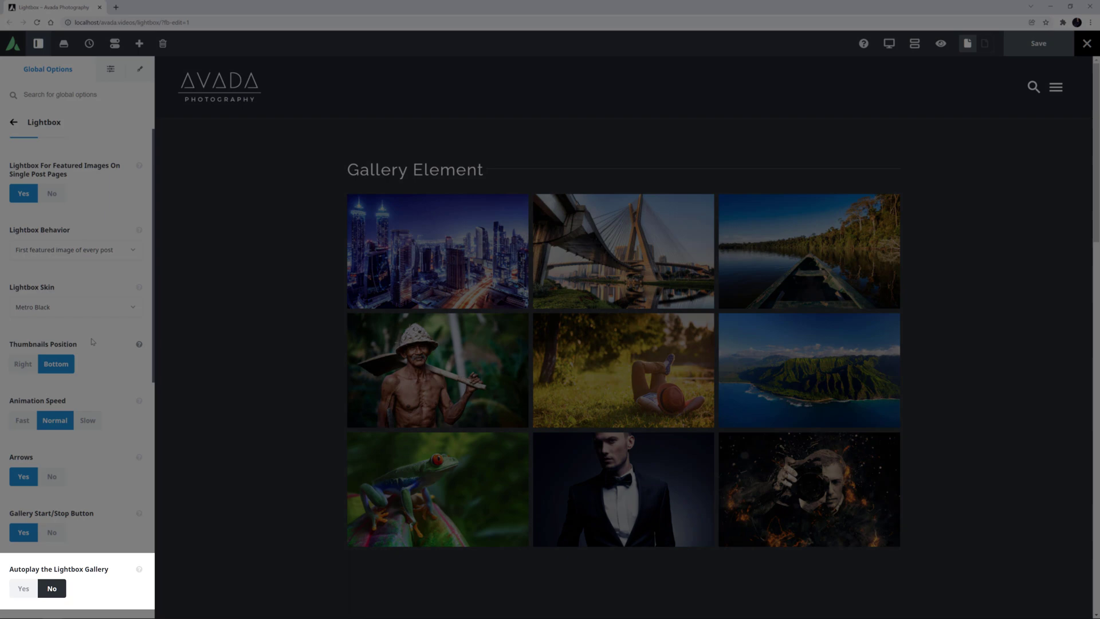
pyautogui.scroll(-5, 92, 341)
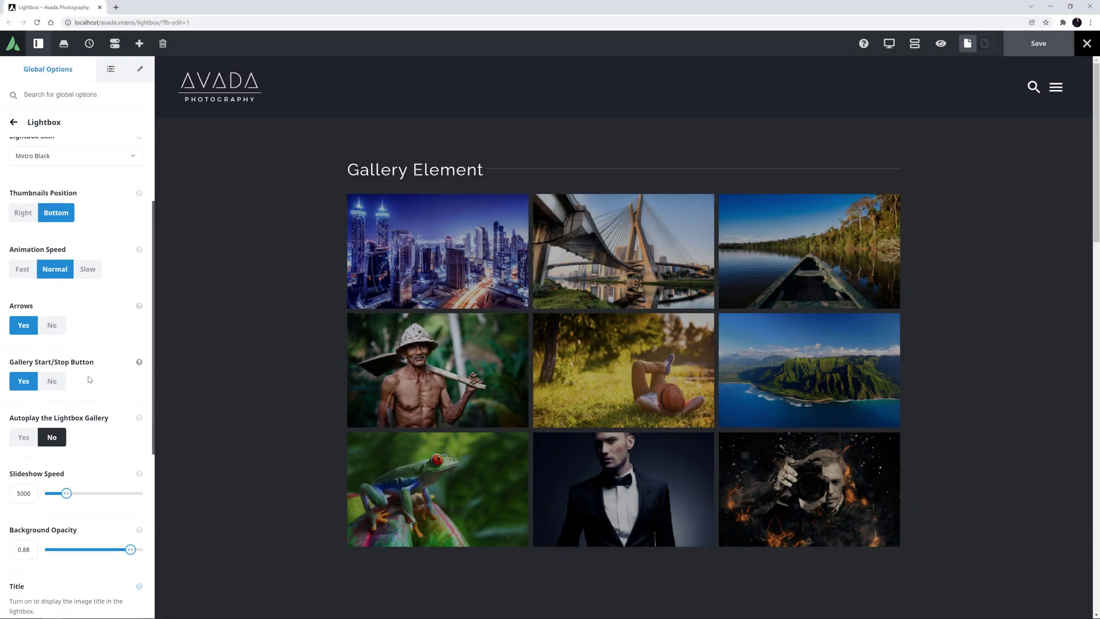
pyautogui.scroll(-3, 90, 372)
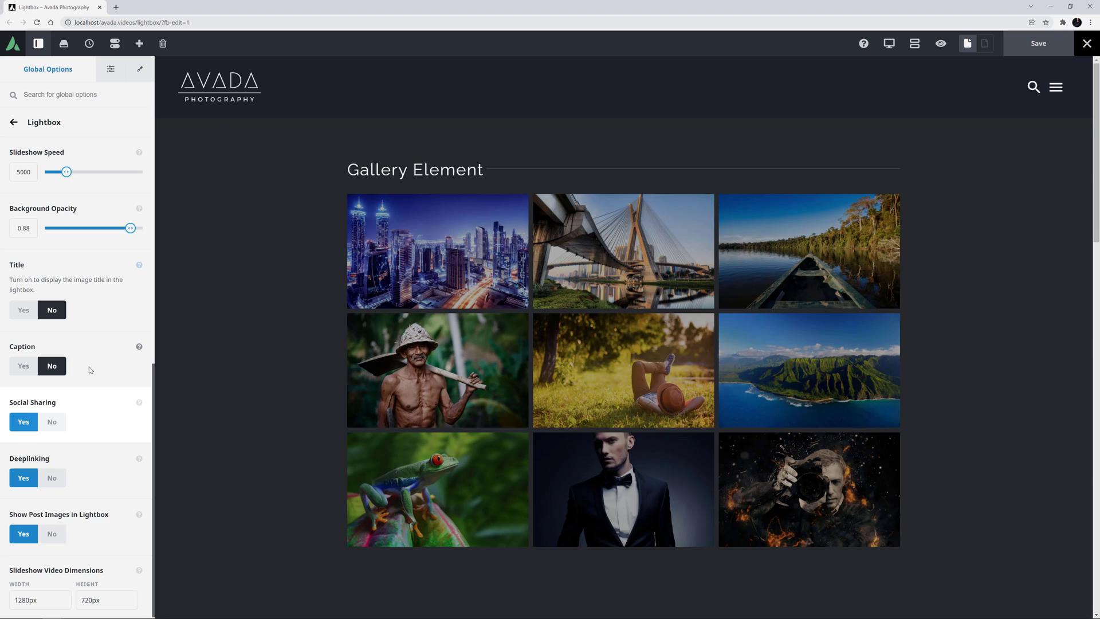
pyautogui.click(24, 310)
pyautogui.click(23, 366)
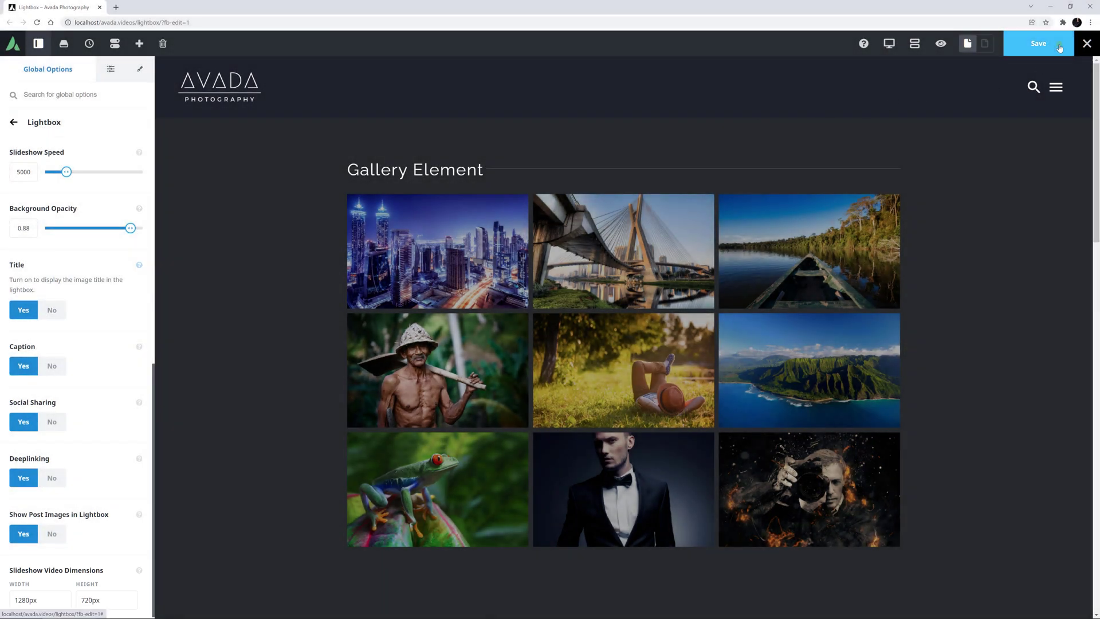
# Step: Save the lightbox settings and view the live page front end in a new tab
pyautogui.click(1057, 46)
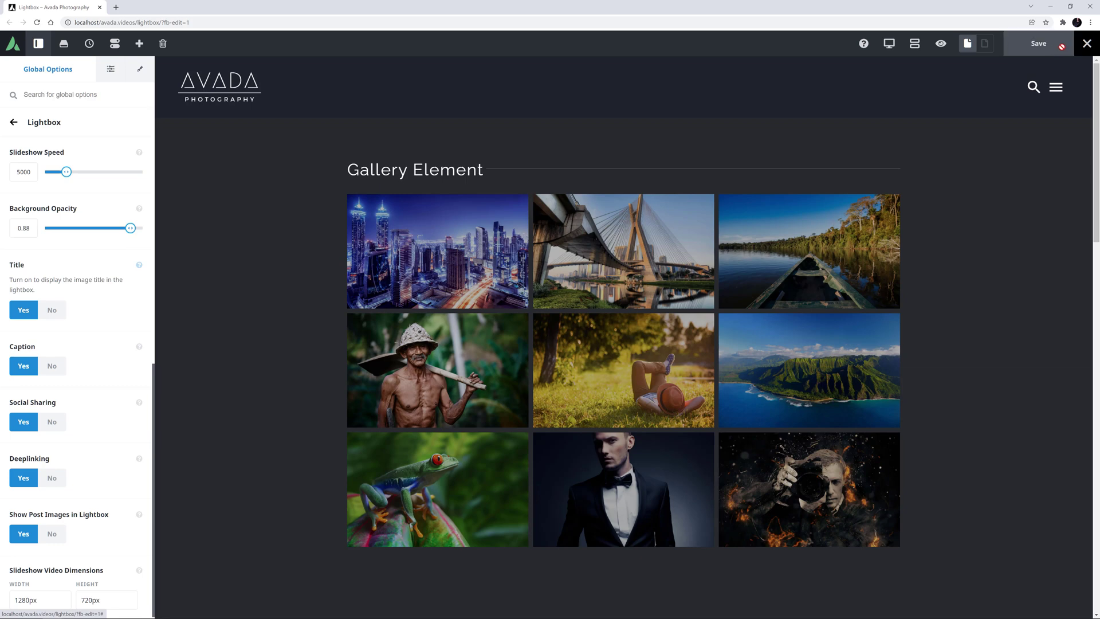
pyautogui.moveTo(1085, 49)
pyautogui.click(1038, 65)
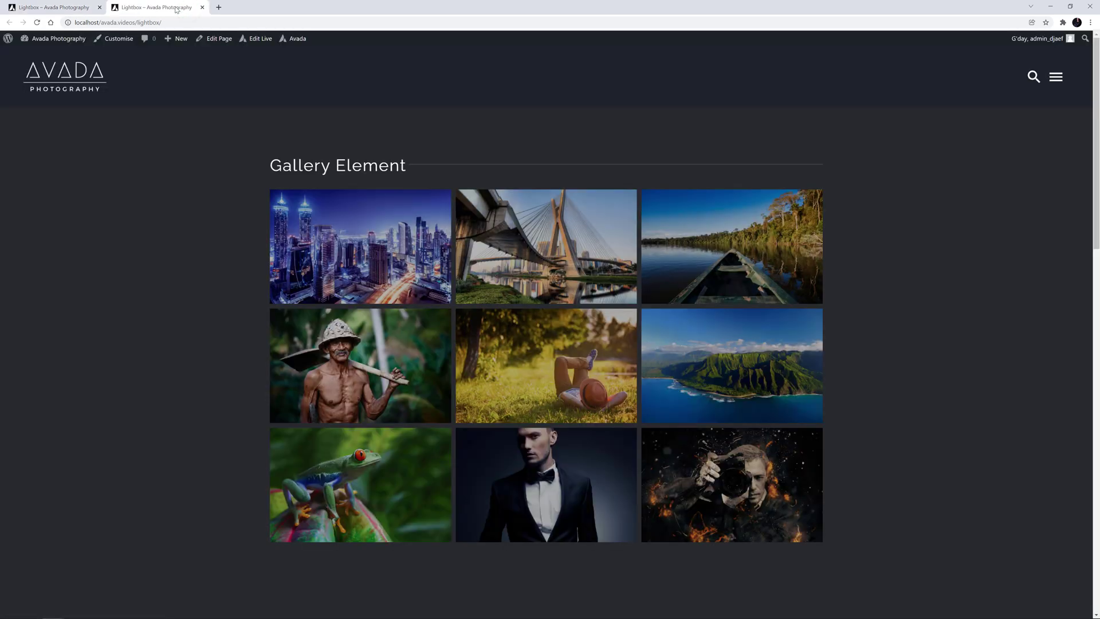
pyautogui.click(351, 360)
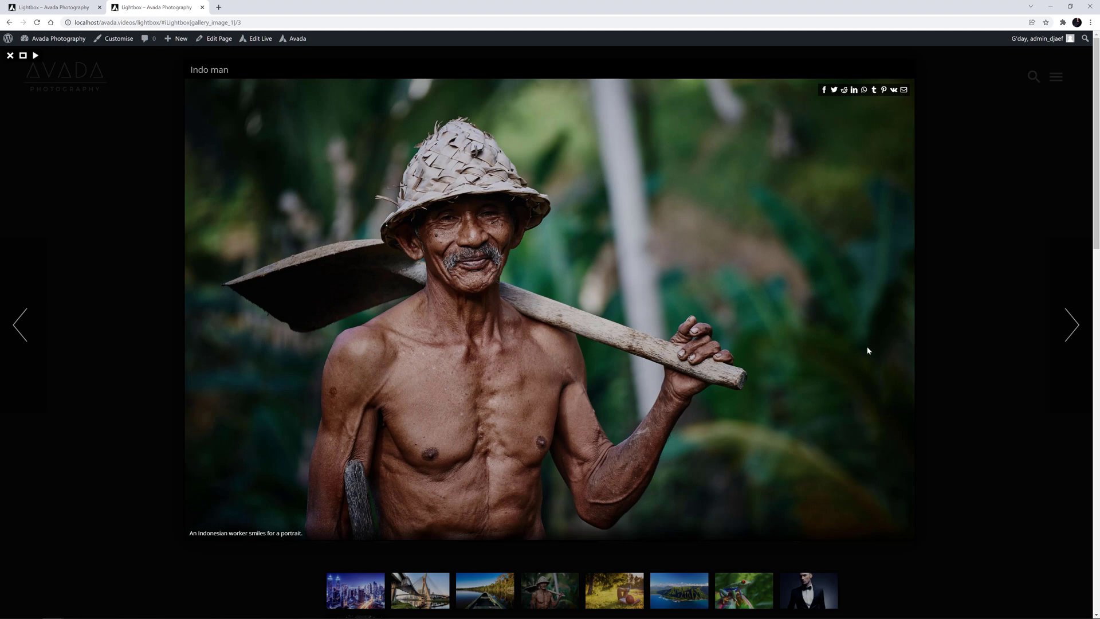
pyautogui.click(1069, 332)
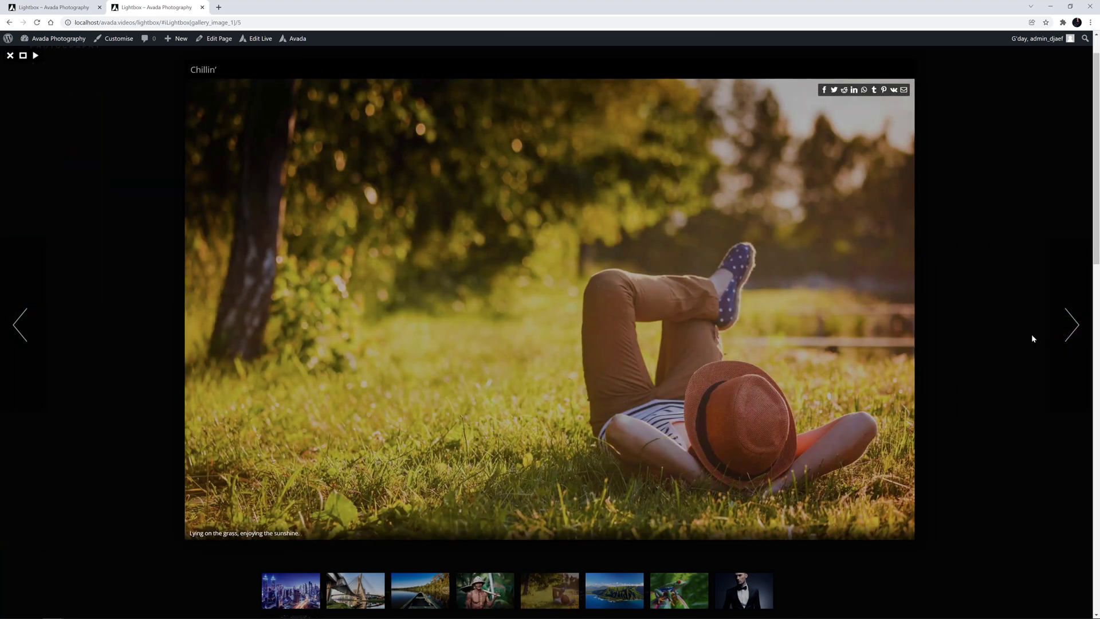
pyautogui.click(1031, 336)
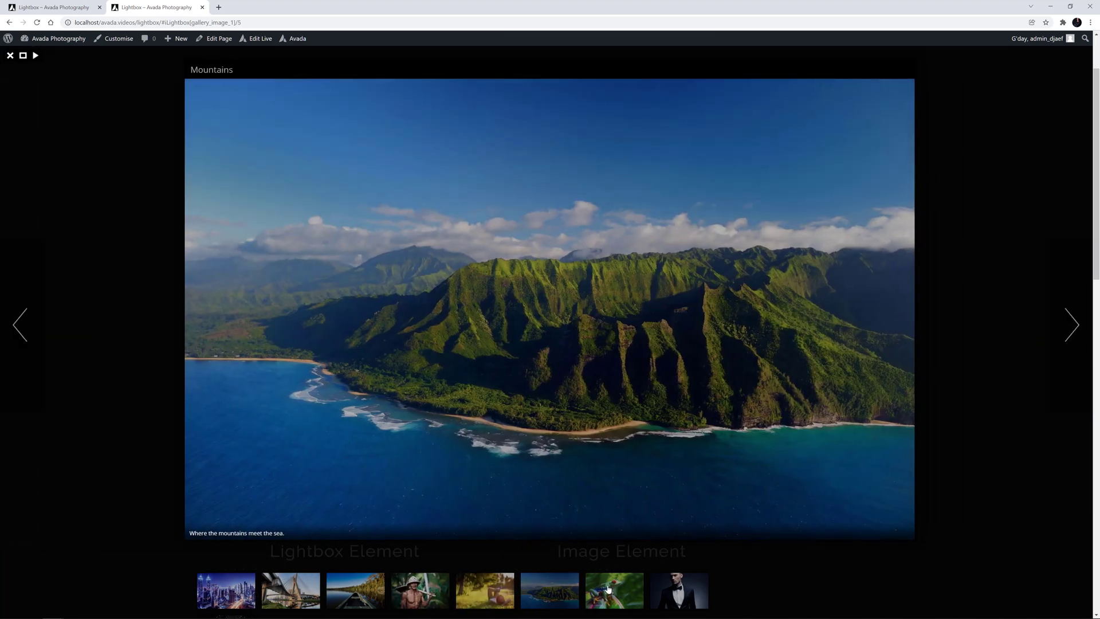
pyautogui.click(609, 588)
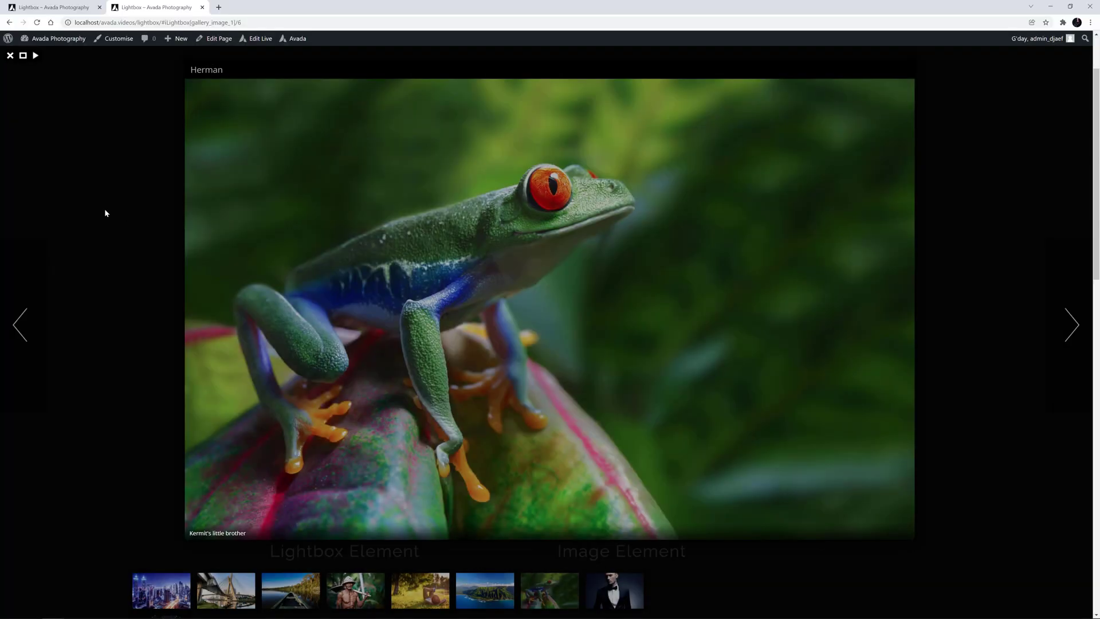
pyautogui.click(104, 213)
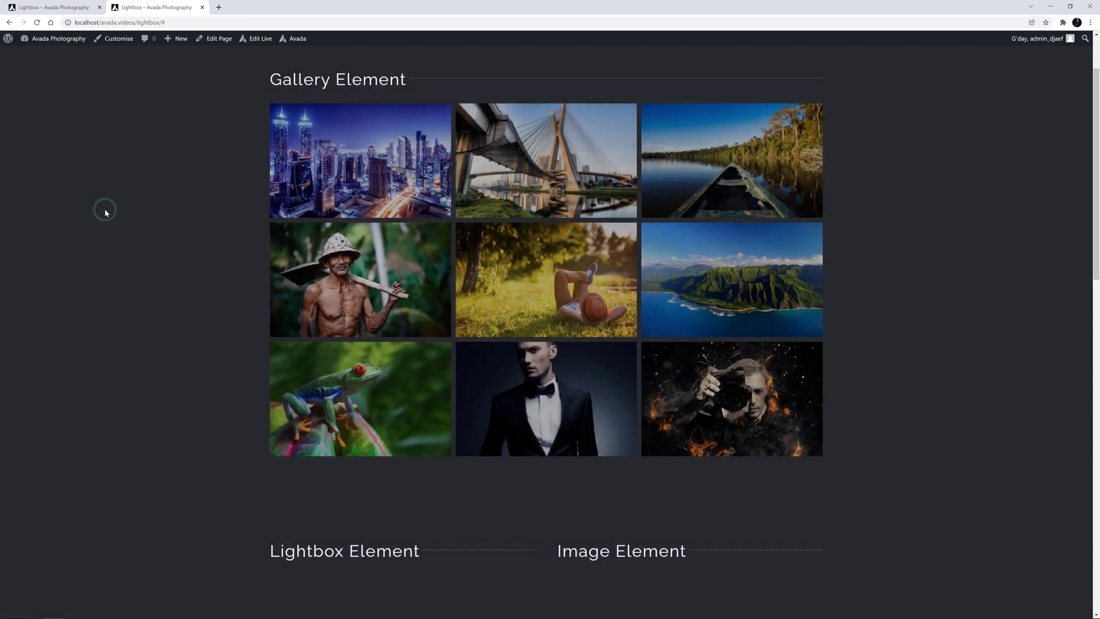
# Step: Back in the builder tab, open the Gallery element's global options with Titles & Captions lightbox content
pyautogui.click(81, 5)
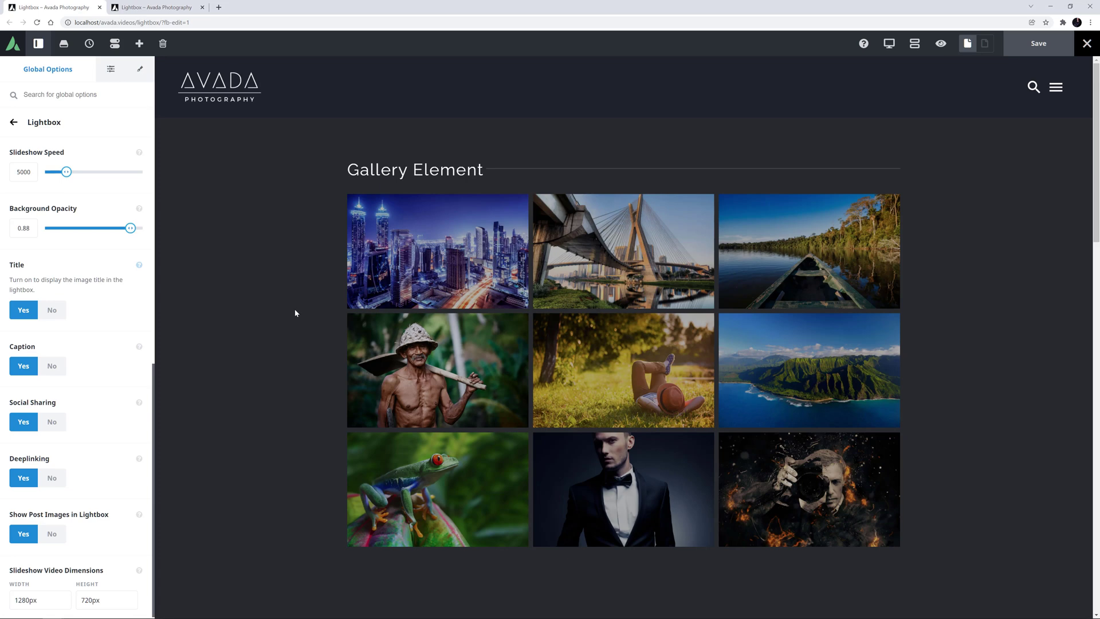
pyautogui.click(14, 122)
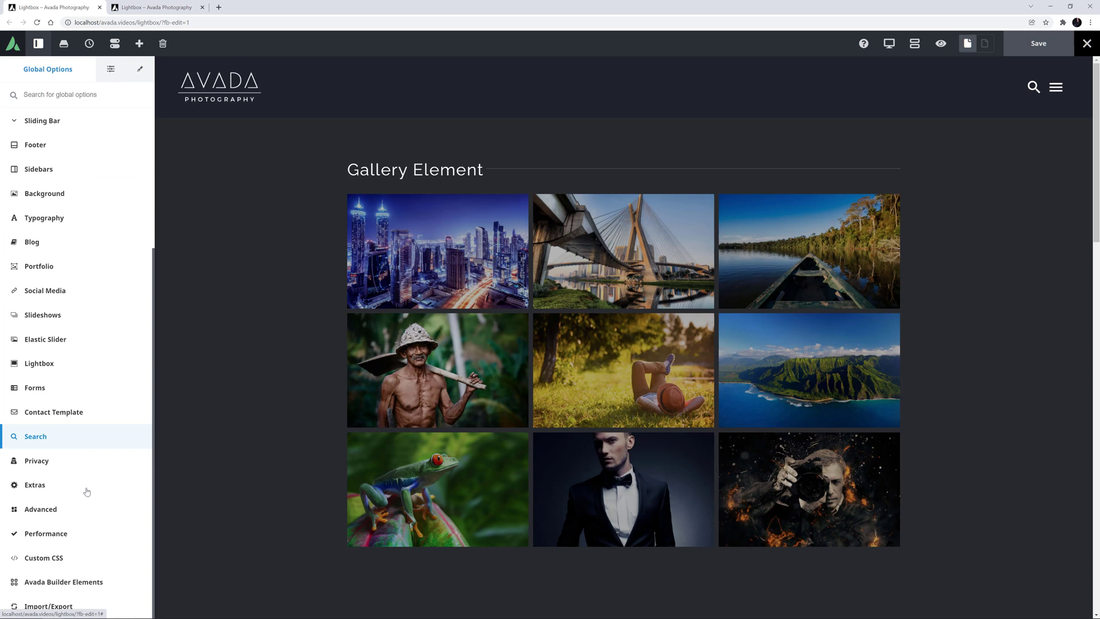
pyautogui.click(69, 581)
pyautogui.click(49, 563)
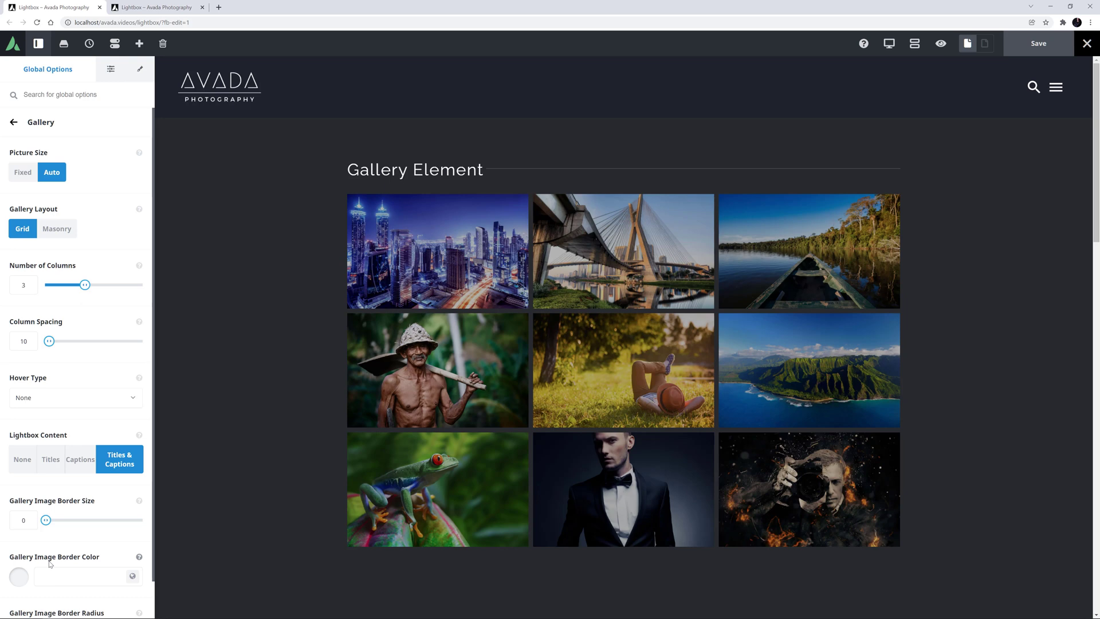
# Step: Set the Lightbox element's thumbnail to supertog.jpg at Avada Grid 600 size
pyautogui.click(38, 43)
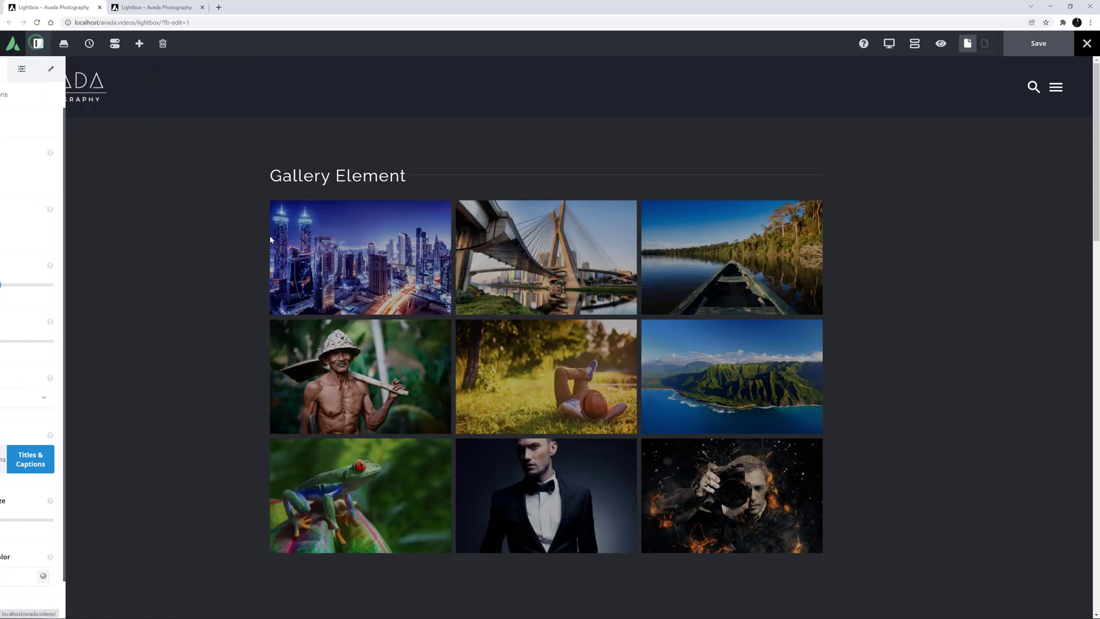
pyautogui.scroll(-9, 226, 301)
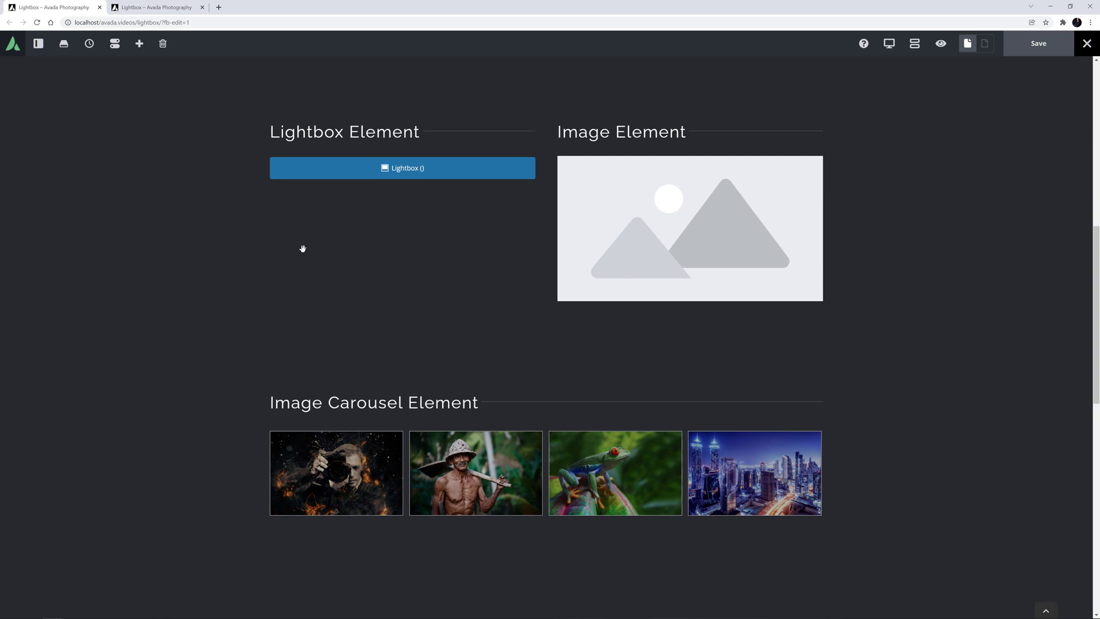
pyautogui.click(397, 168)
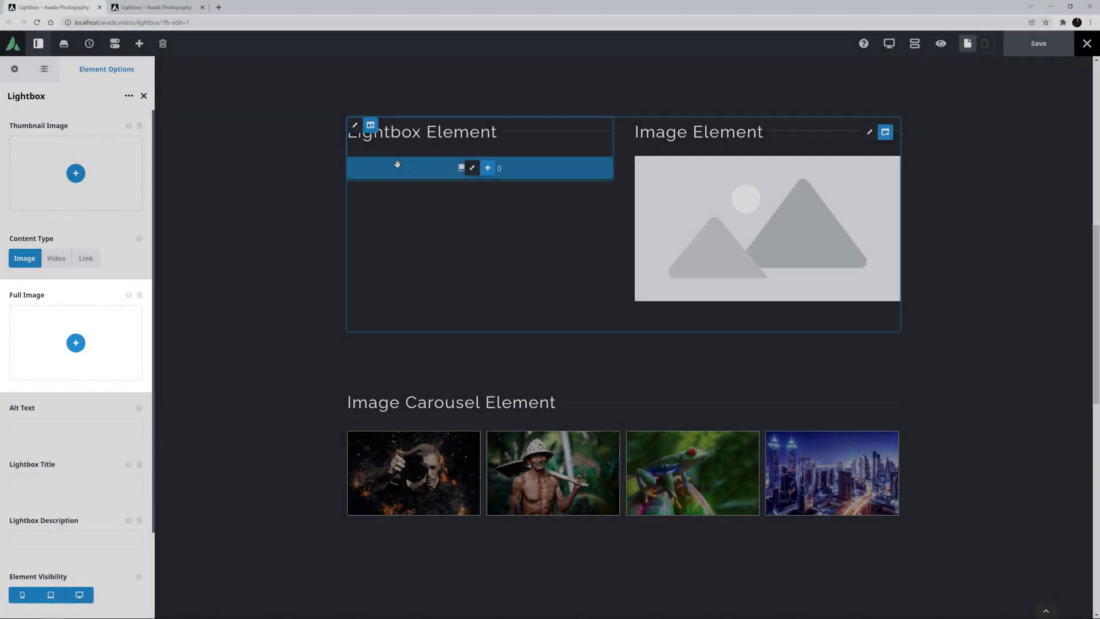
pyautogui.click(76, 172)
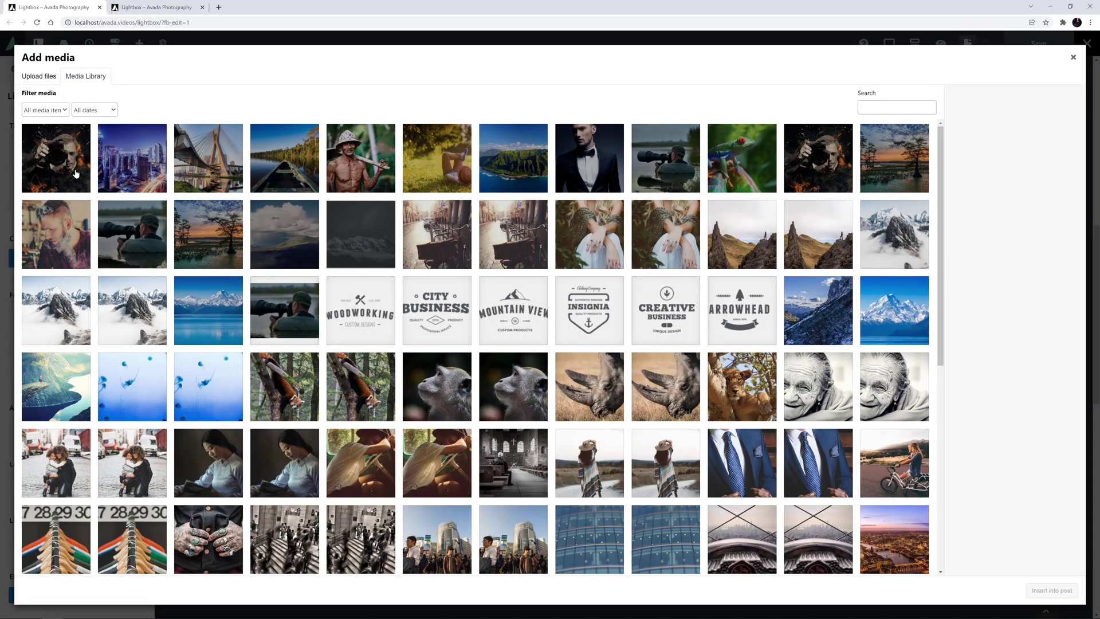
pyautogui.click(76, 173)
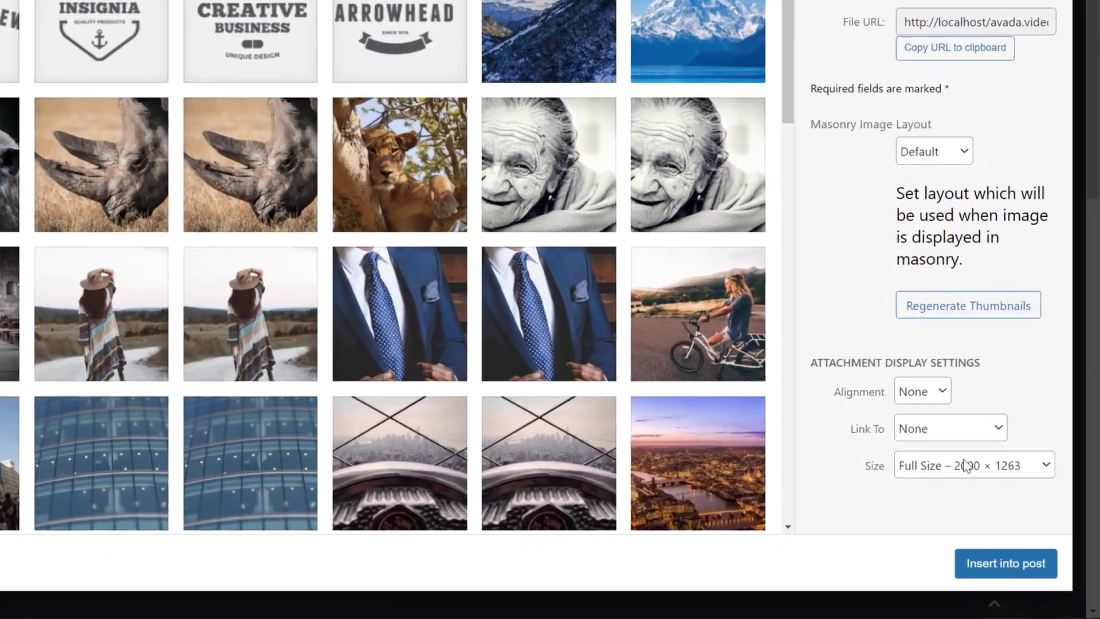
pyautogui.click(1028, 542)
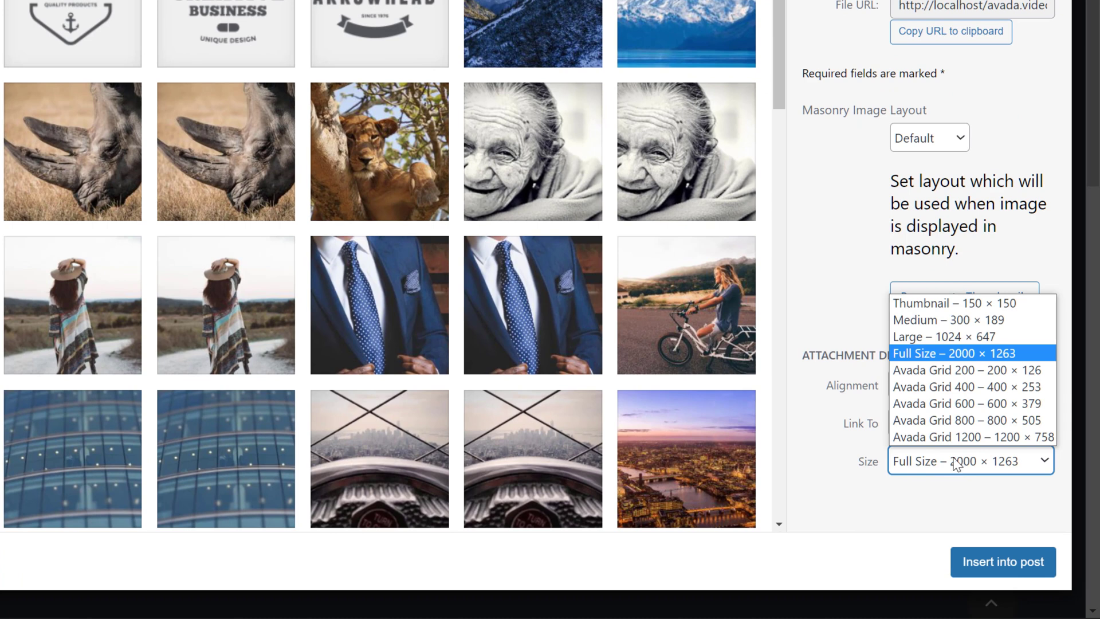
pyautogui.click(936, 404)
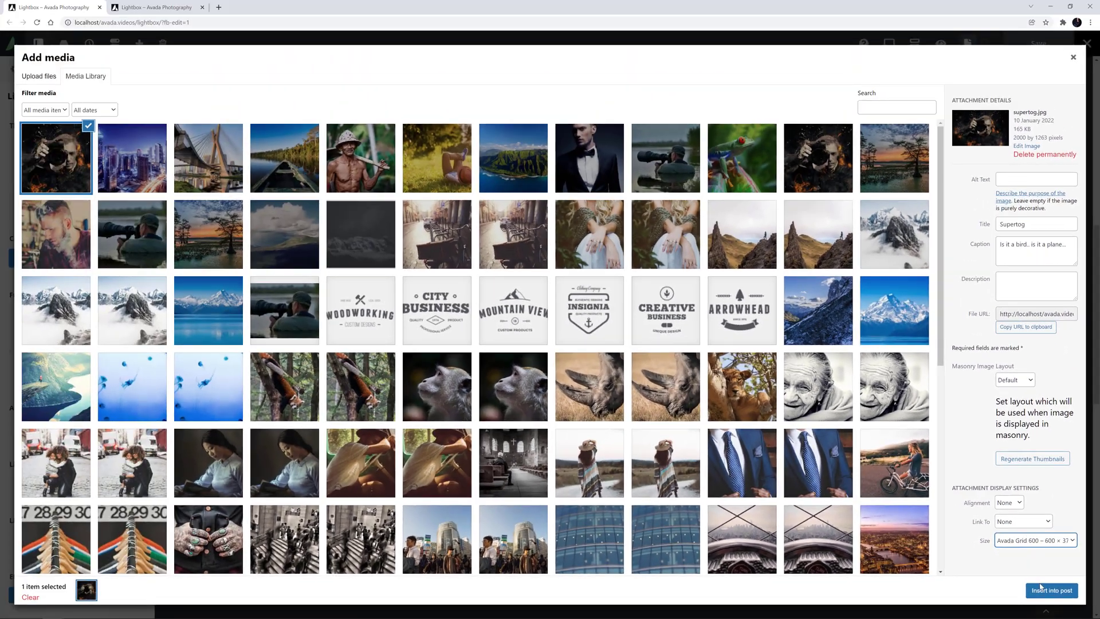
pyautogui.click(1050, 589)
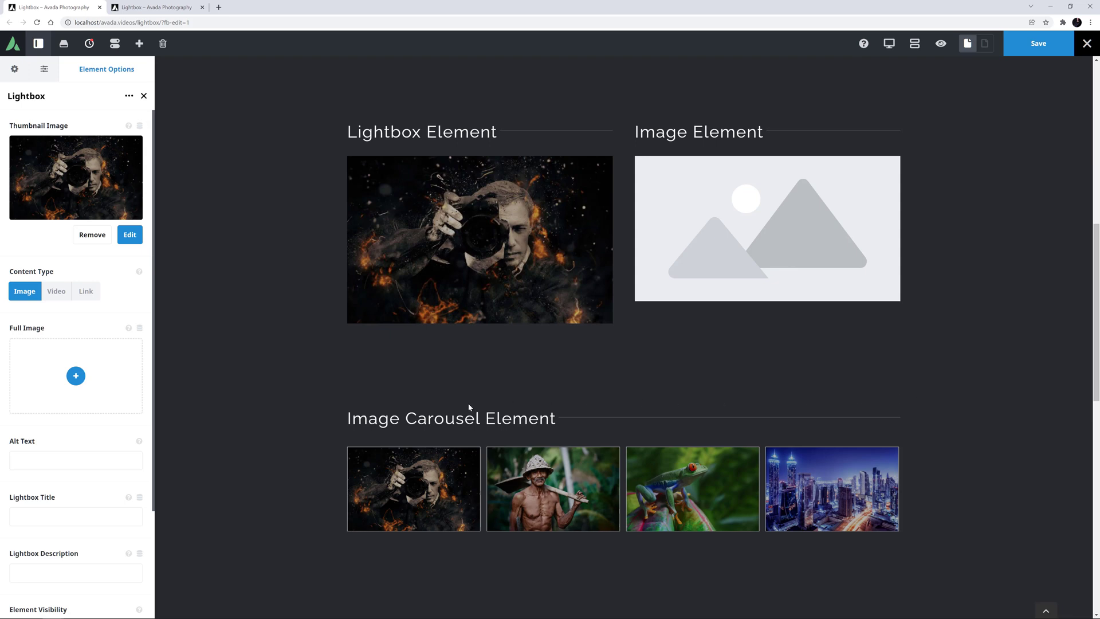
# Step: Set the Lightbox element's Full Image to the supertog photo at Full Size
pyautogui.click(74, 376)
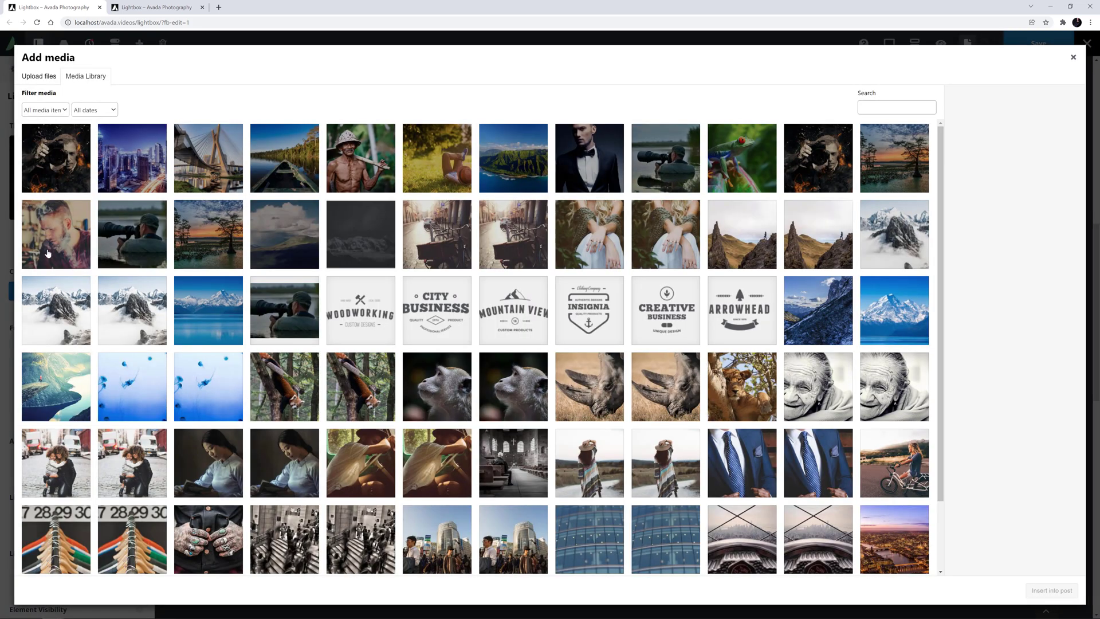
pyautogui.click(39, 174)
pyautogui.click(1022, 542)
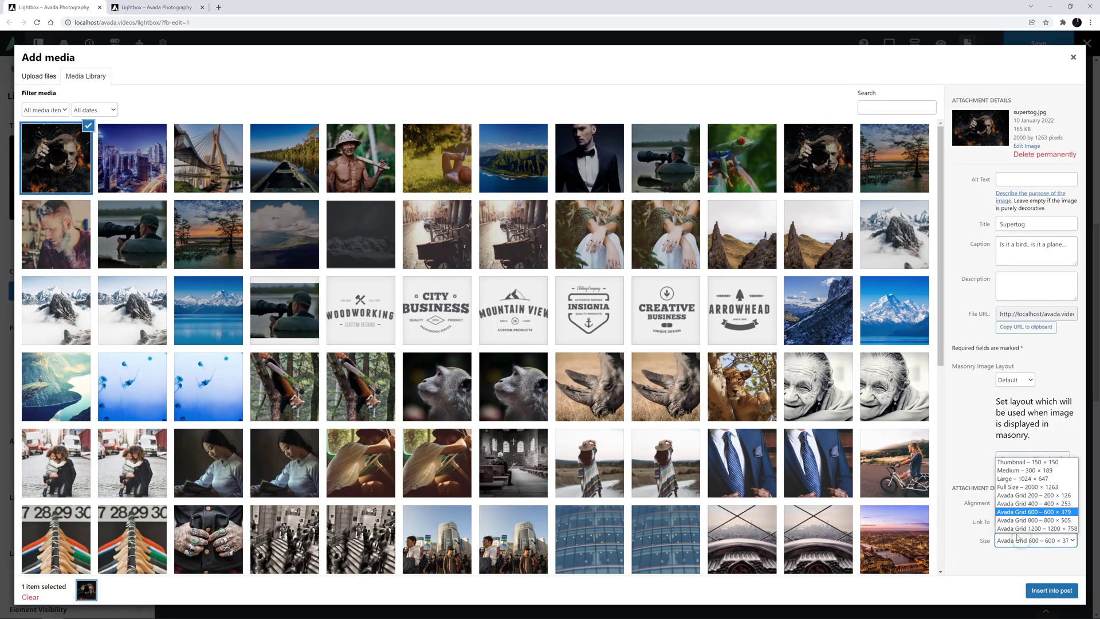
pyautogui.click(1008, 486)
pyautogui.click(1032, 590)
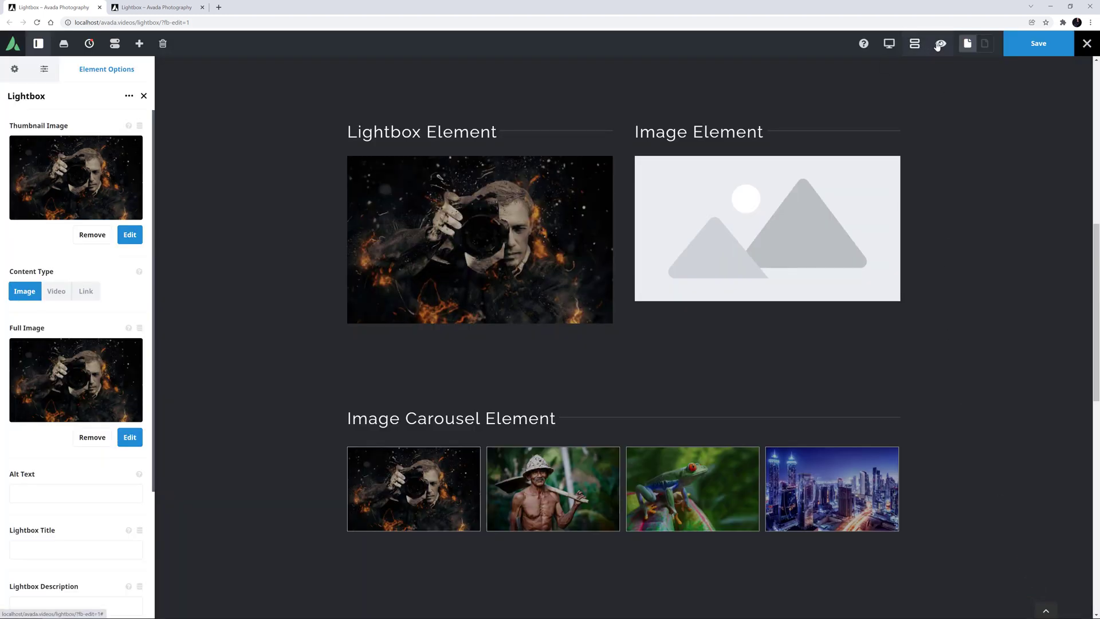
# Step: Preview the page and test the Lightbox element's enlarged photo
pyautogui.click(940, 44)
pyautogui.click(445, 229)
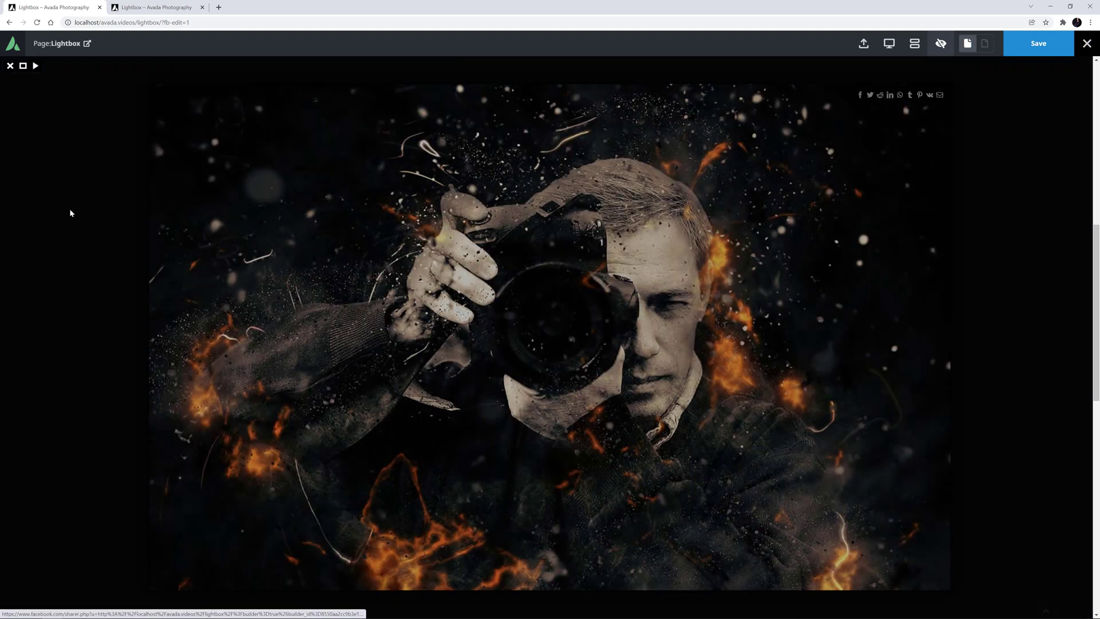
pyautogui.click(70, 208)
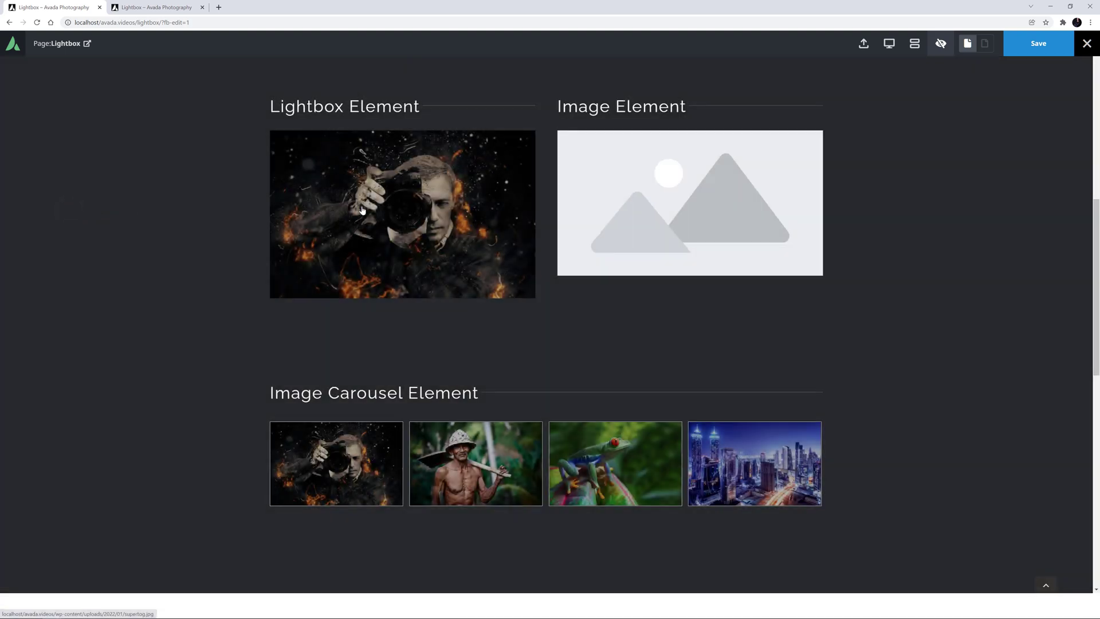
# Step: Put the supertog photo at Avada Grid 600 size into the Image element
pyautogui.click(941, 44)
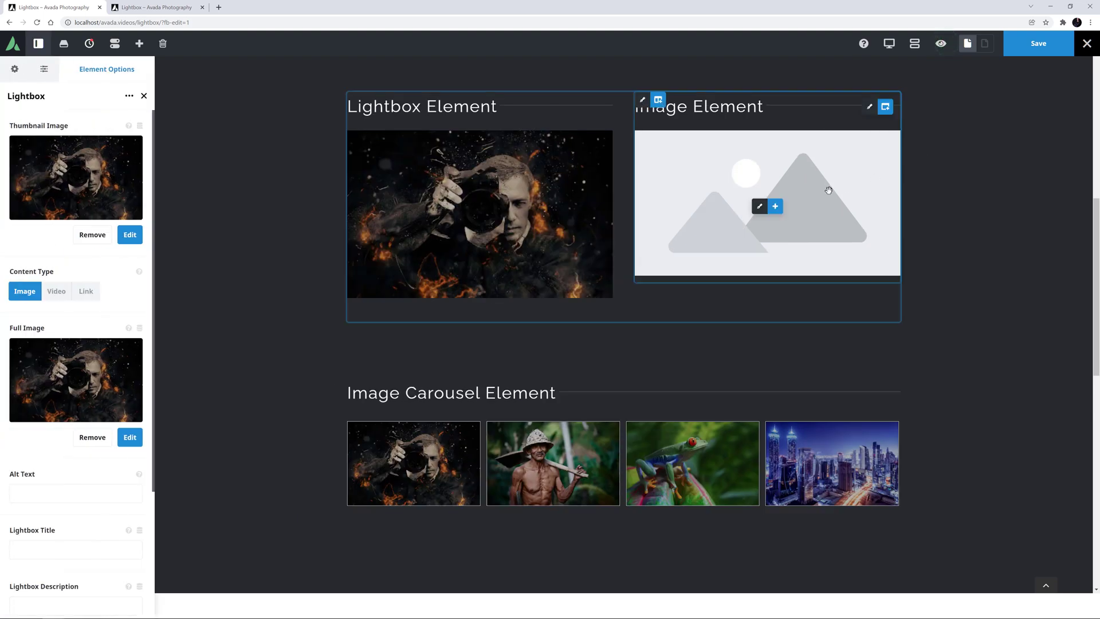
pyautogui.click(759, 207)
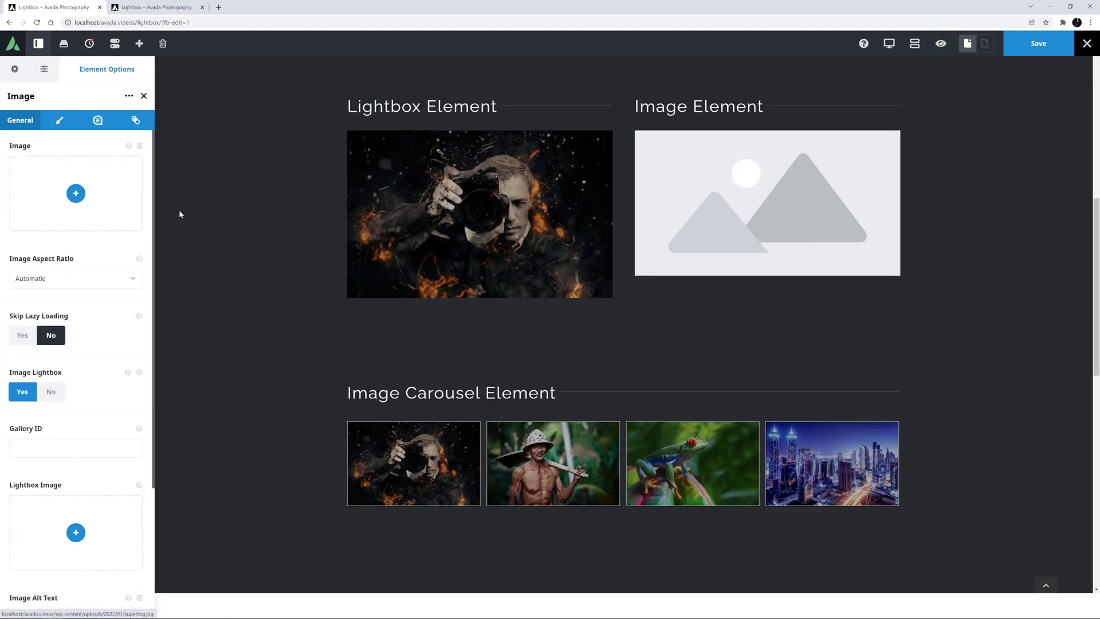
pyautogui.click(76, 193)
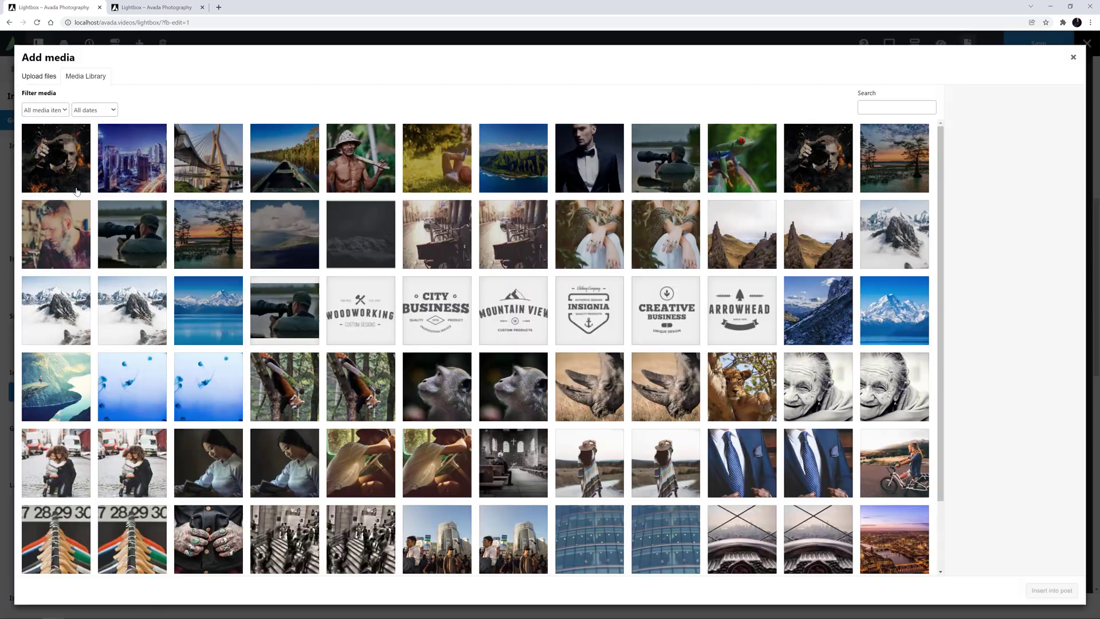
pyautogui.click(61, 156)
pyautogui.click(1034, 540)
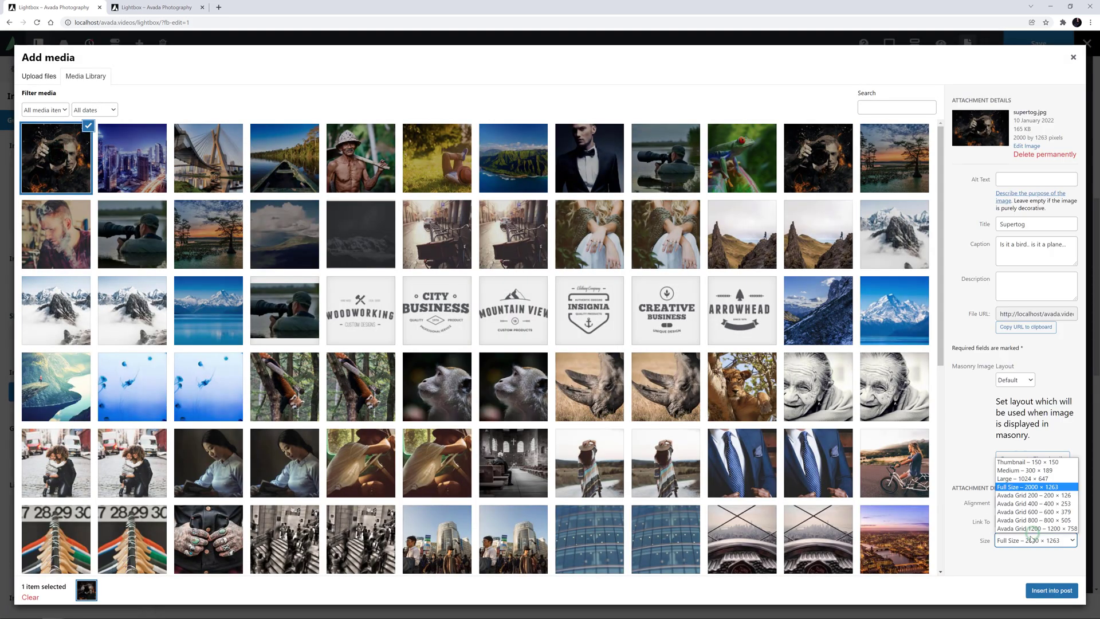
pyautogui.click(1024, 512)
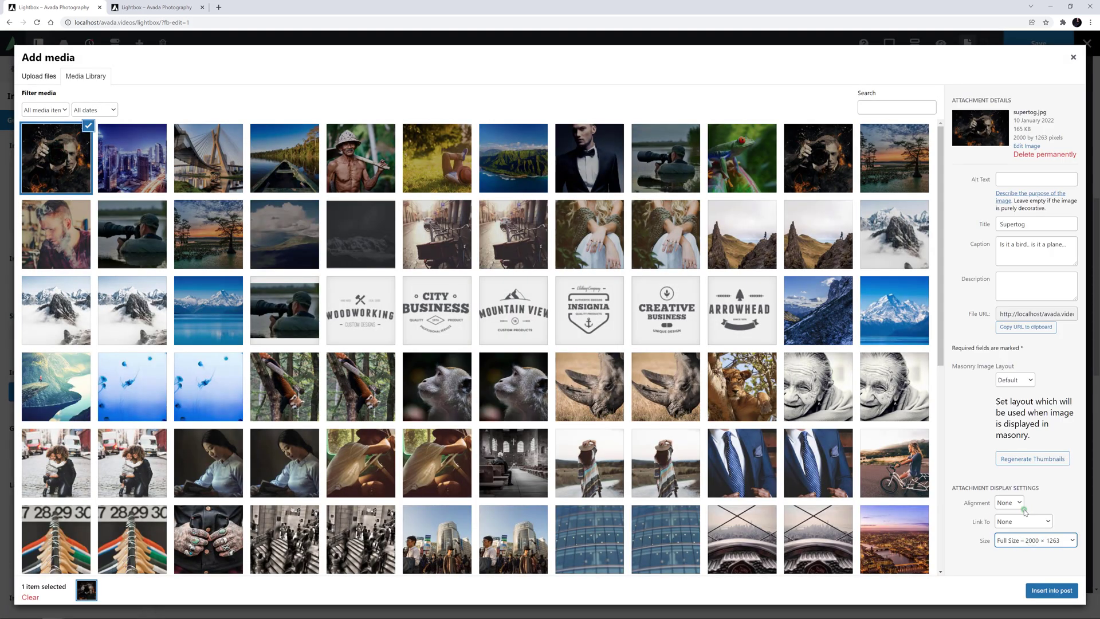
pyautogui.click(1036, 590)
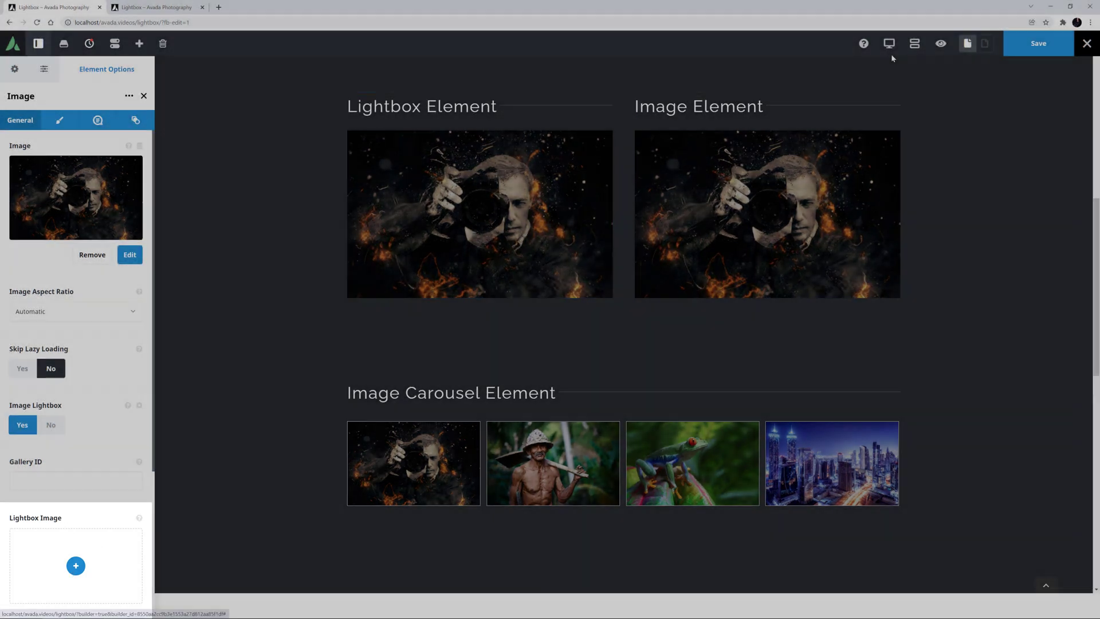
pyautogui.click(941, 44)
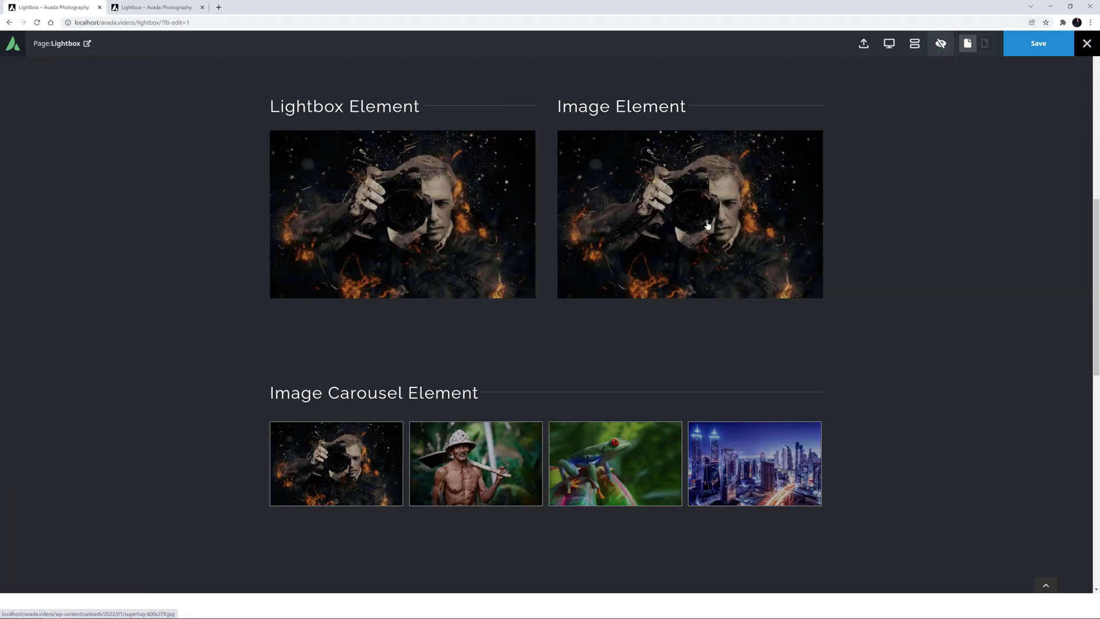
pyautogui.click(707, 225)
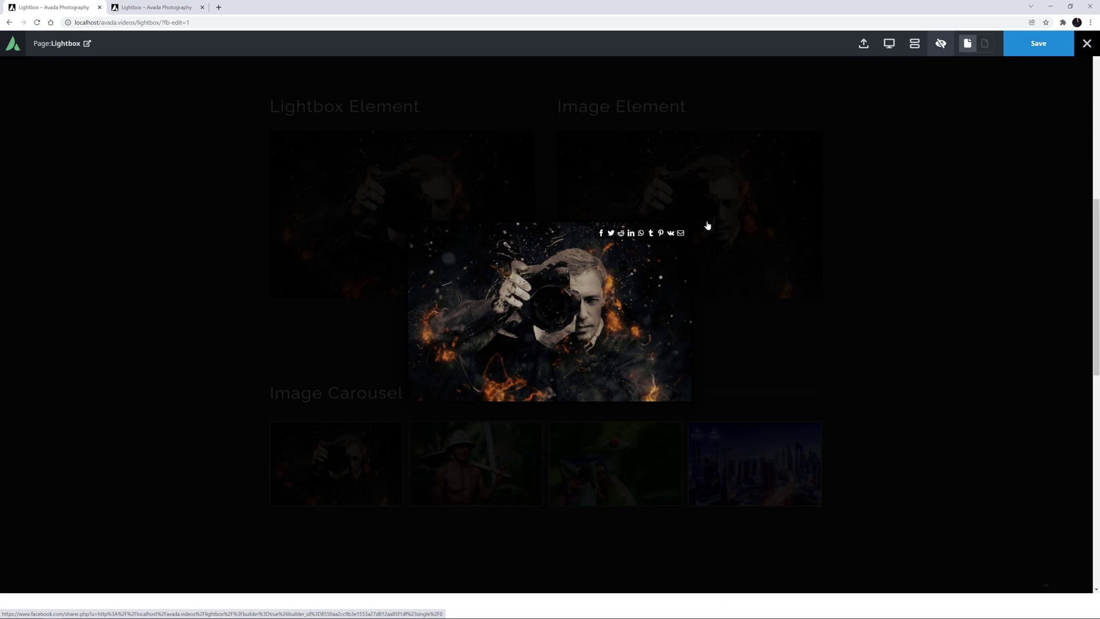
pyautogui.click(862, 208)
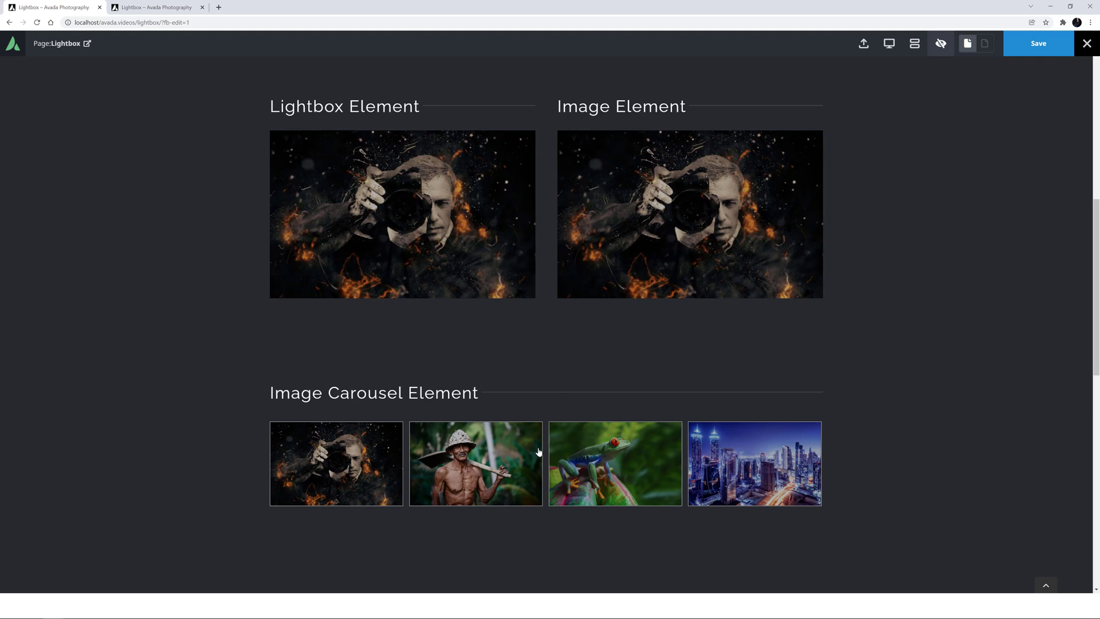
pyautogui.click(505, 482)
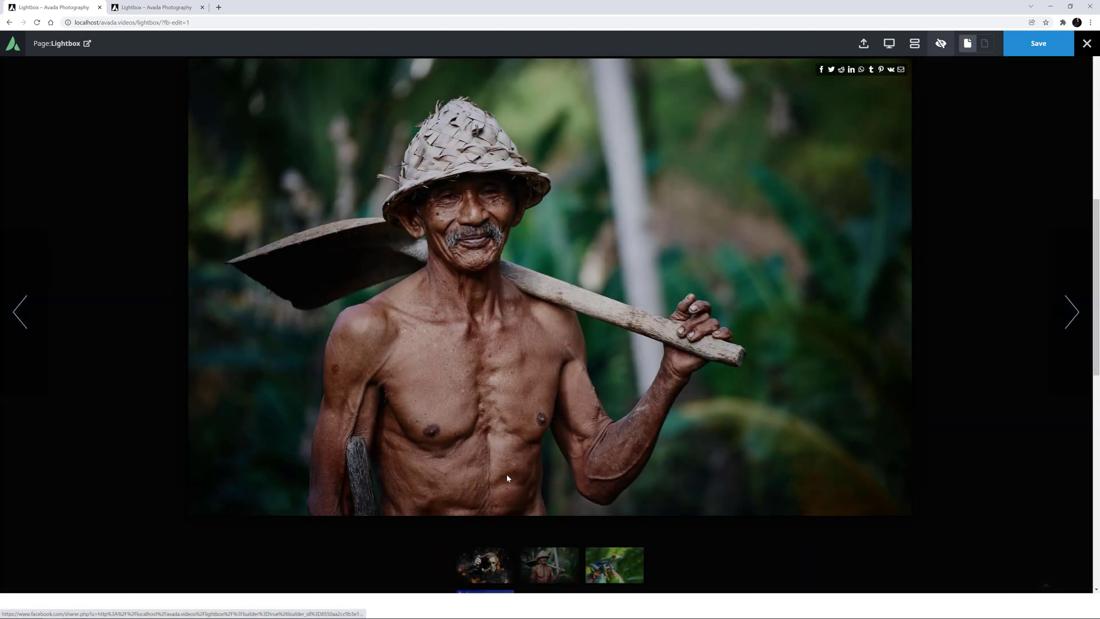
pyautogui.click(113, 233)
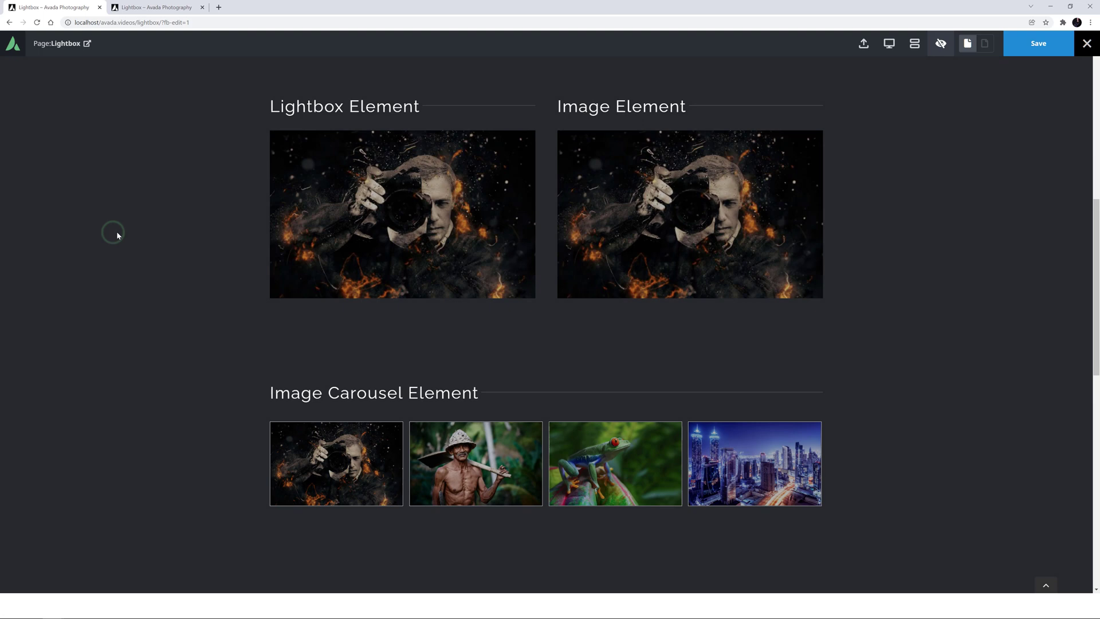
# Step: Paste the 12.jpg address as the supertog.jpg slide's Full Image Link, then preview
pyautogui.scroll(-9, 175, 283)
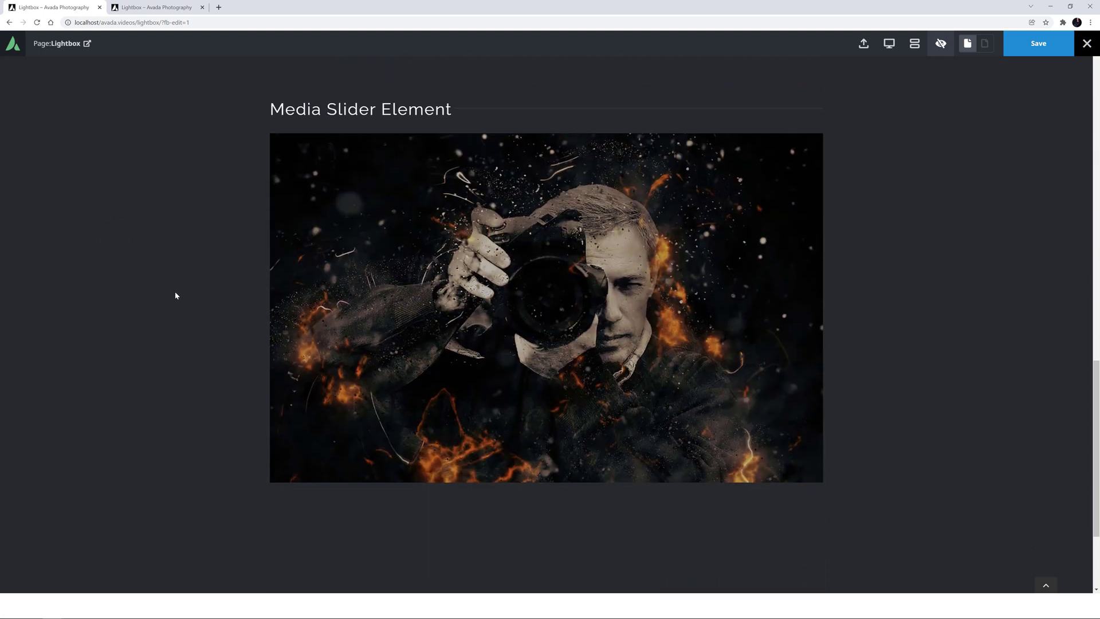
pyautogui.click(940, 43)
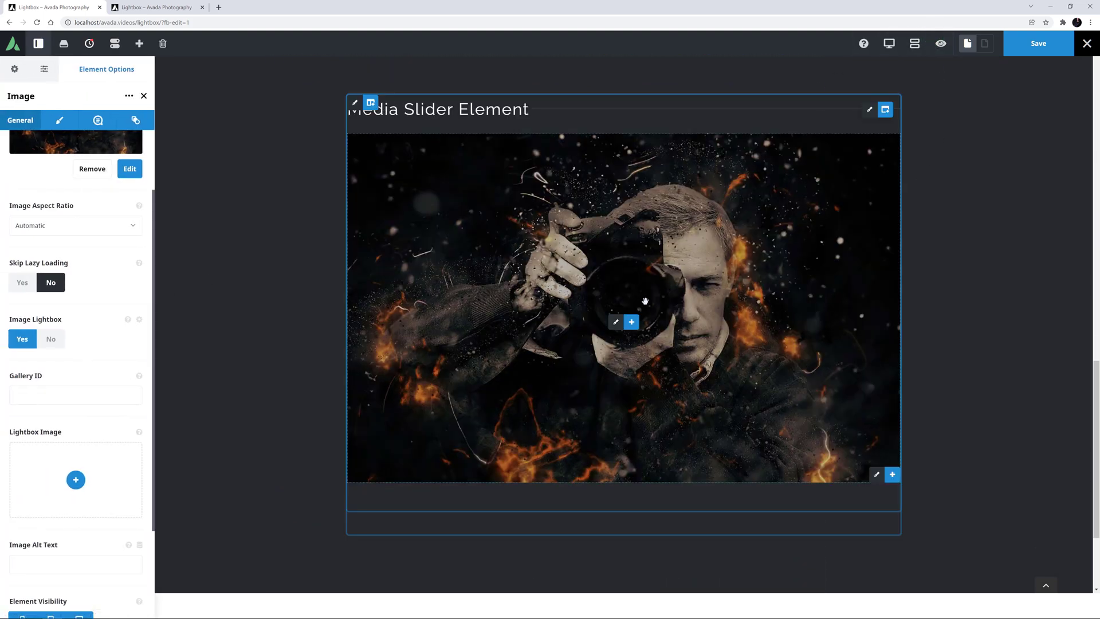
pyautogui.click(618, 321)
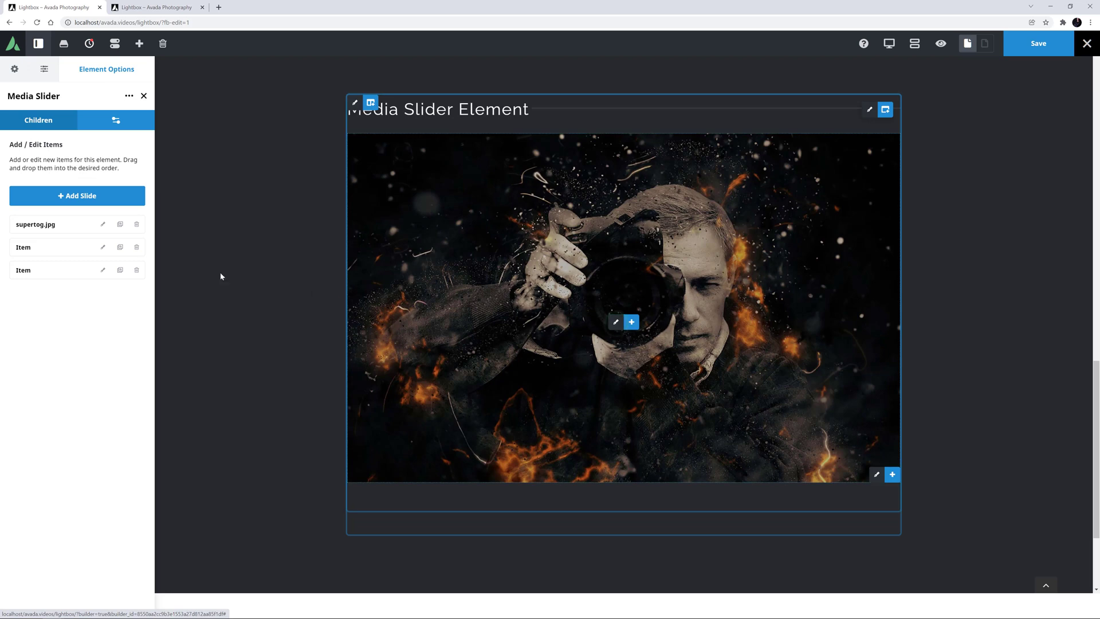
pyautogui.click(103, 224)
pyautogui.click(68, 347)
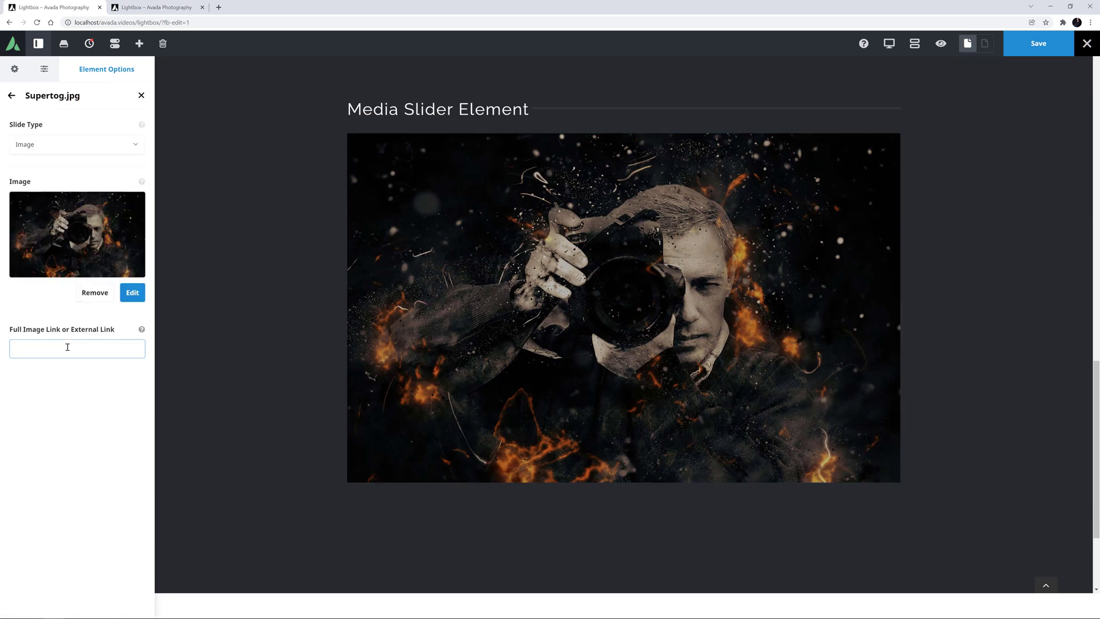
pyautogui.hotkey('ctrl', 'v')
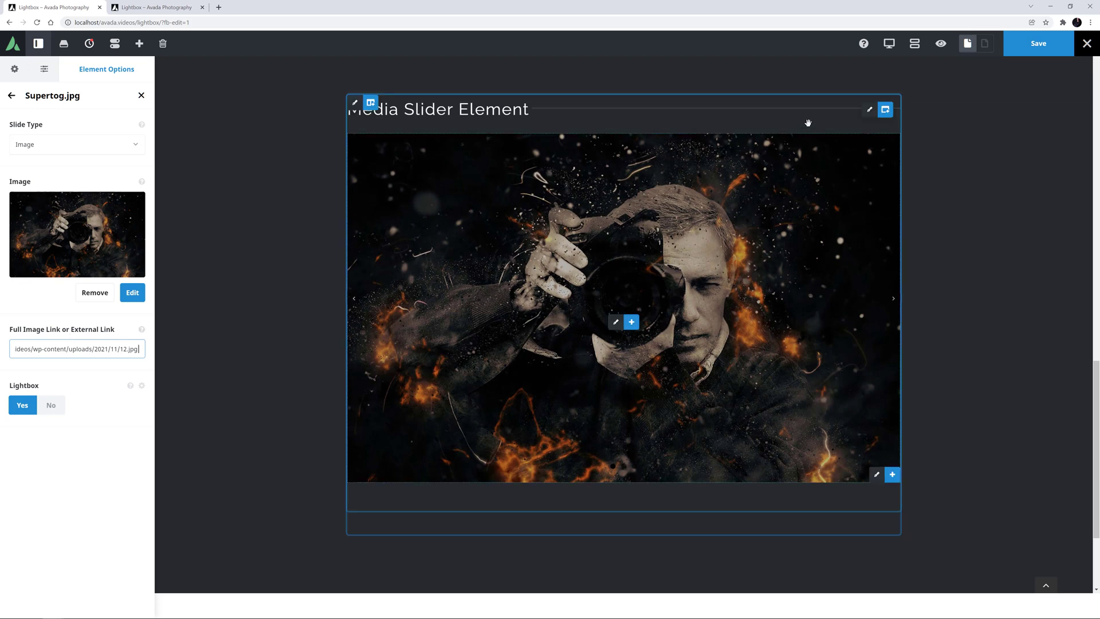
pyautogui.click(939, 45)
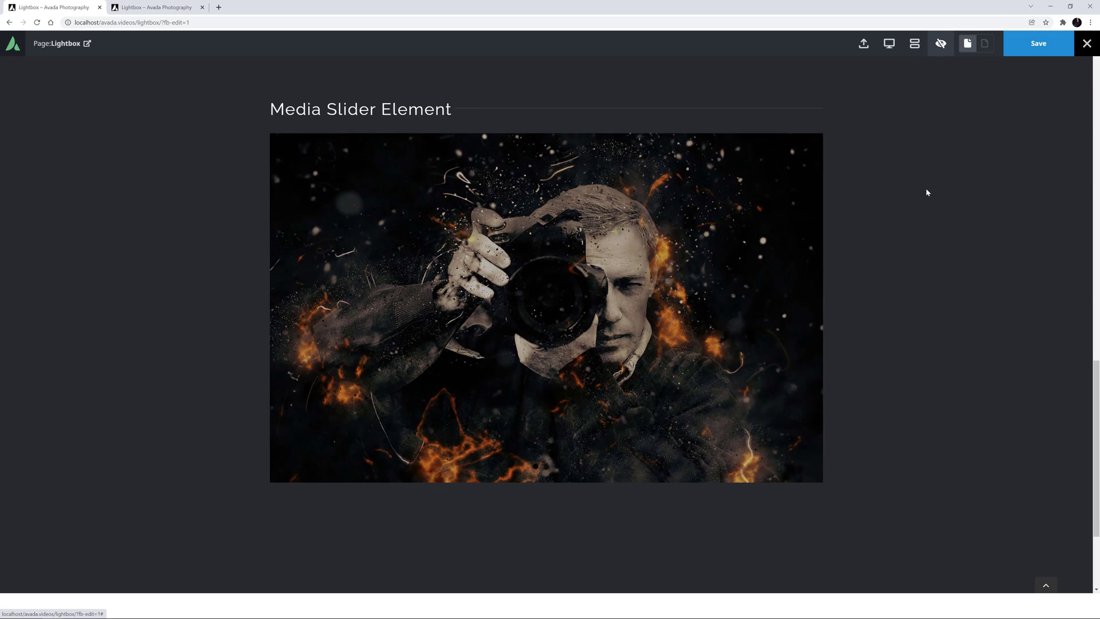